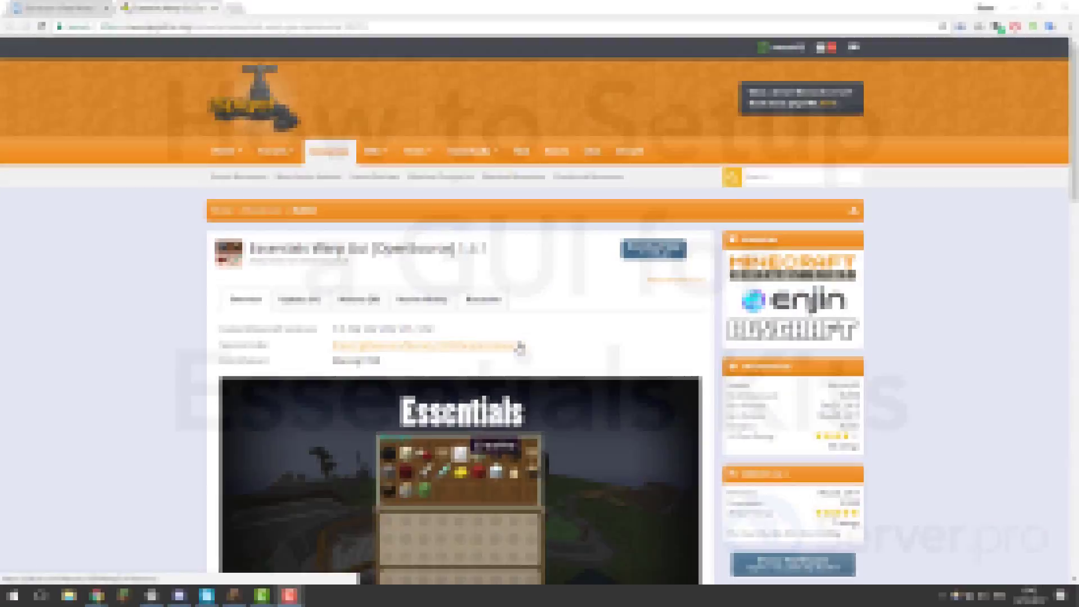
# Scroll the plugin page, then preview the warps menu in Minecraft with /warp and close it.
pyautogui.scroll(-3, 489, 318)
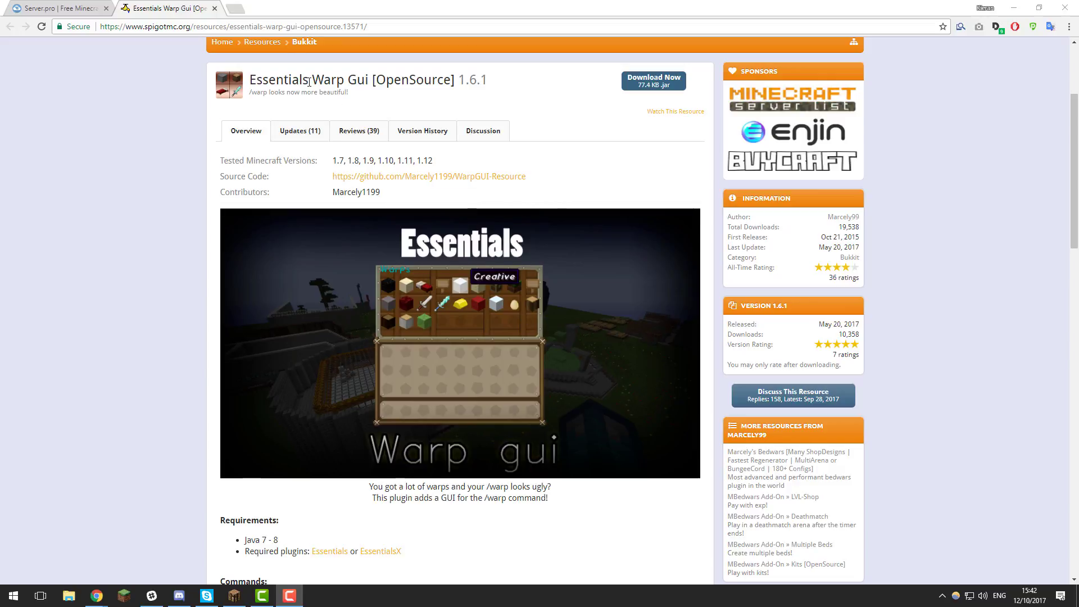
pyautogui.click(234, 595)
pyautogui.write('/warp')
pyautogui.press('Return')
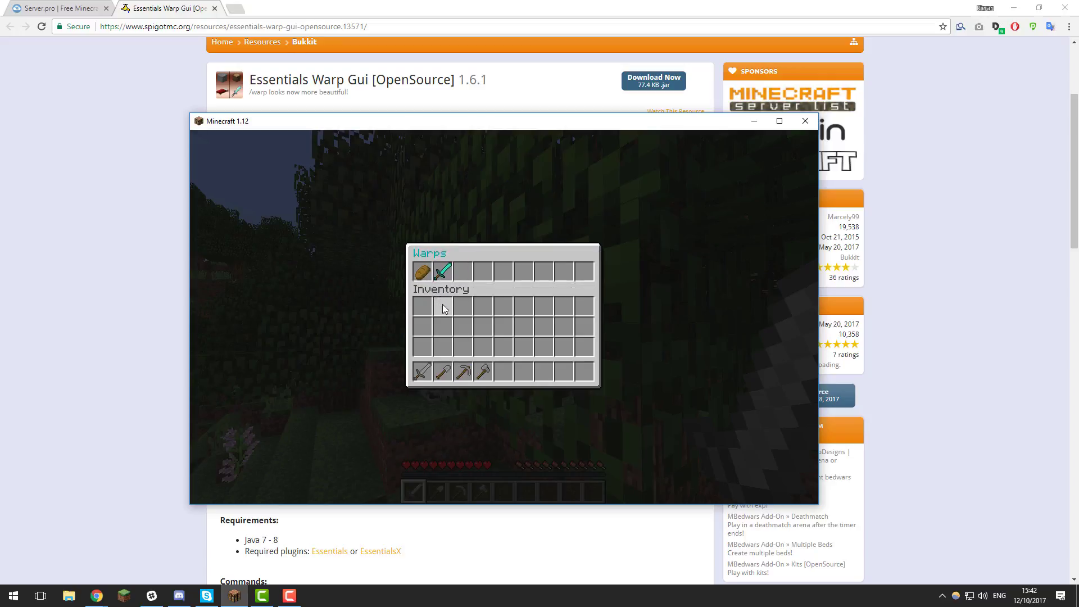
pyautogui.press('Escape')
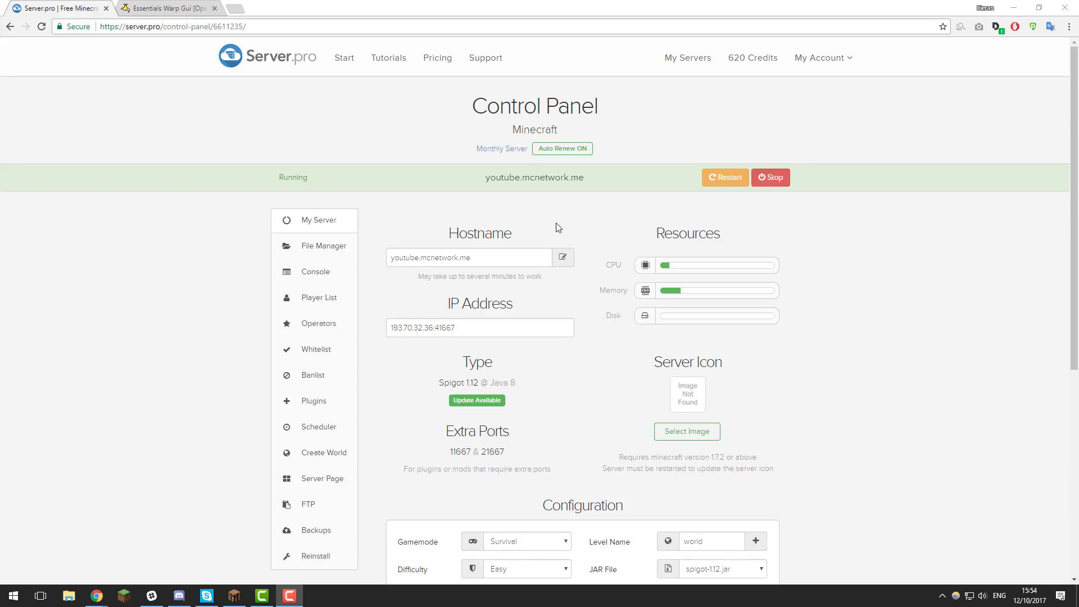
# Search Server.pro's plugins for 'essentials' and install the latest Essentials.
pyautogui.click(160, 12)
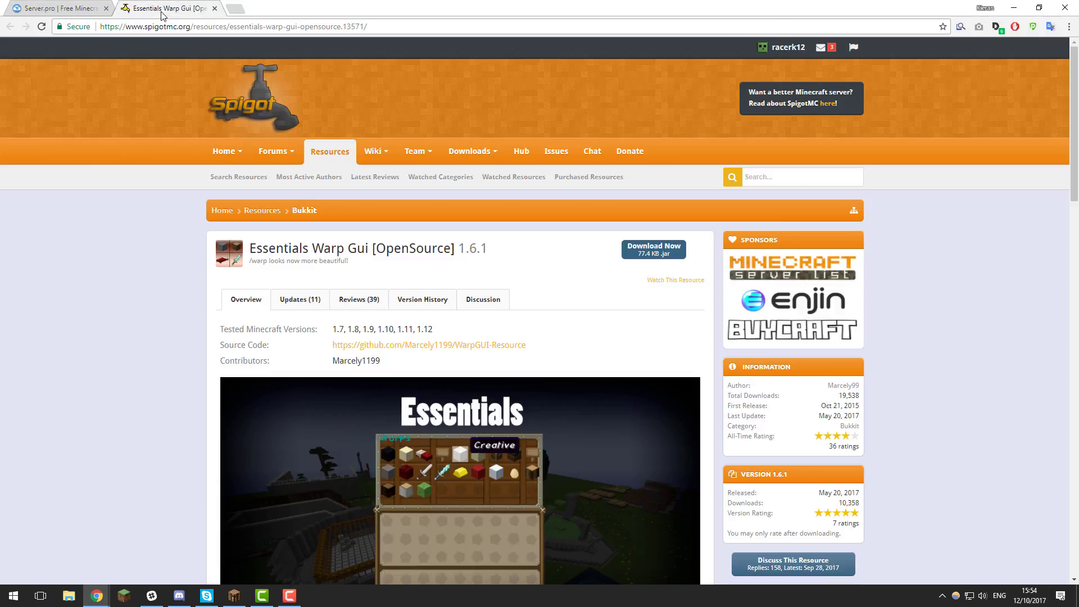
pyautogui.click(65, 9)
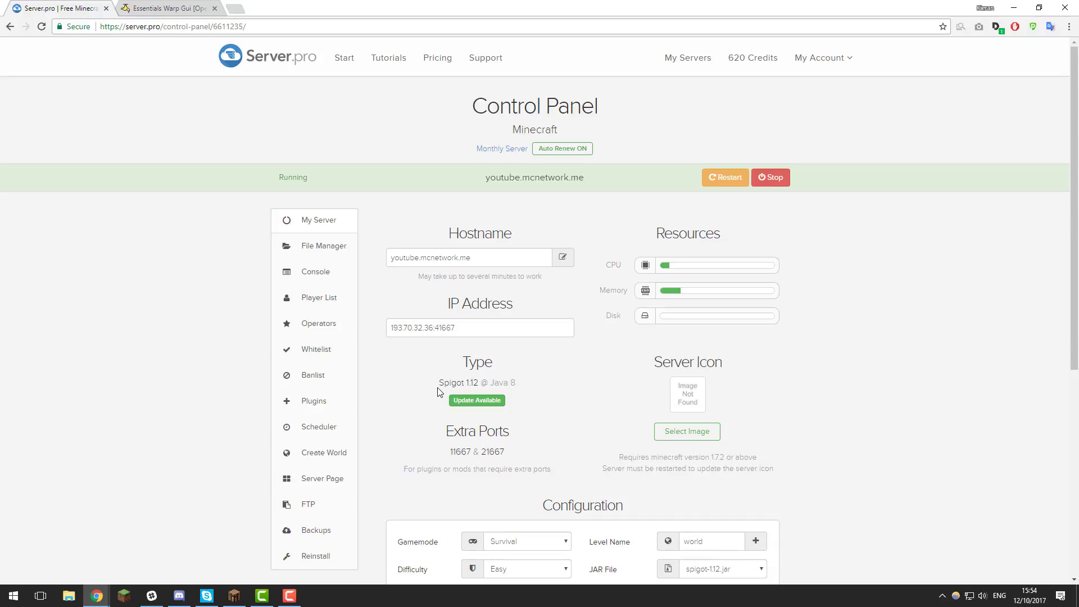
pyautogui.click(334, 410)
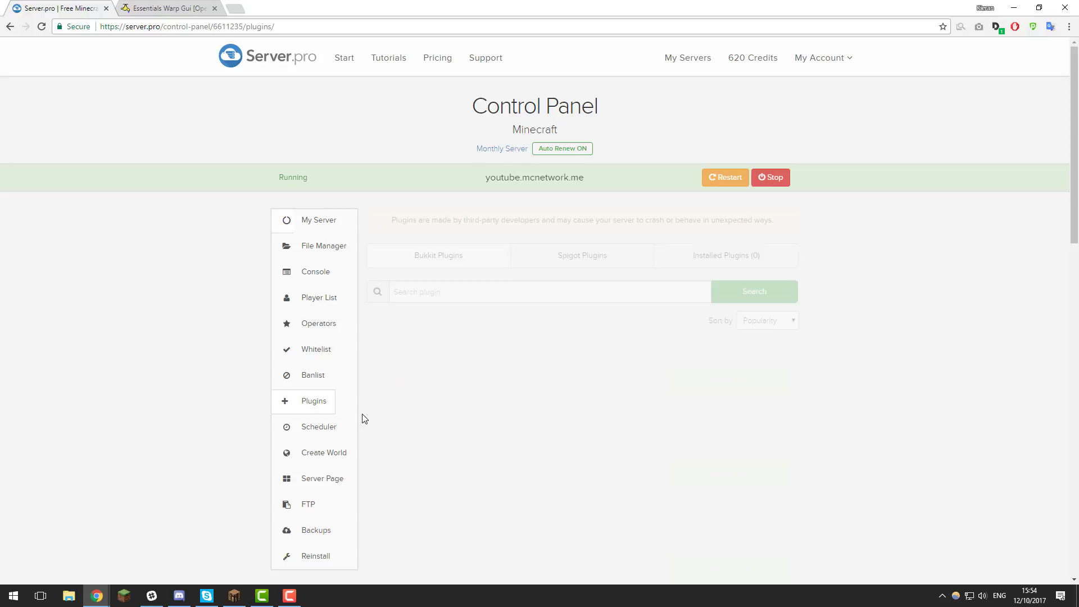
pyautogui.write('essentials')
pyautogui.press('Return')
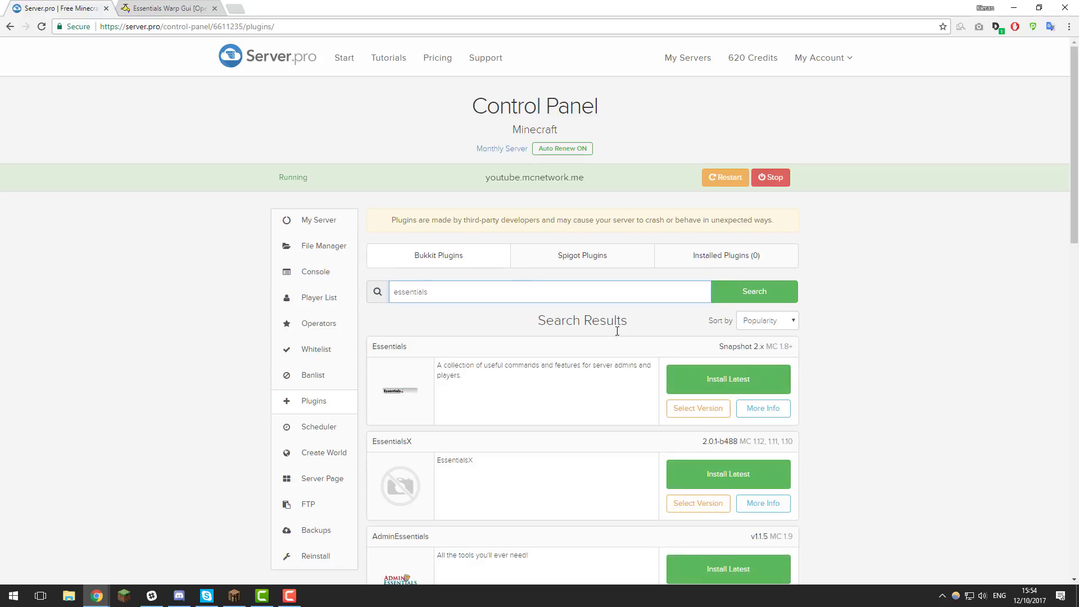
pyautogui.click(676, 376)
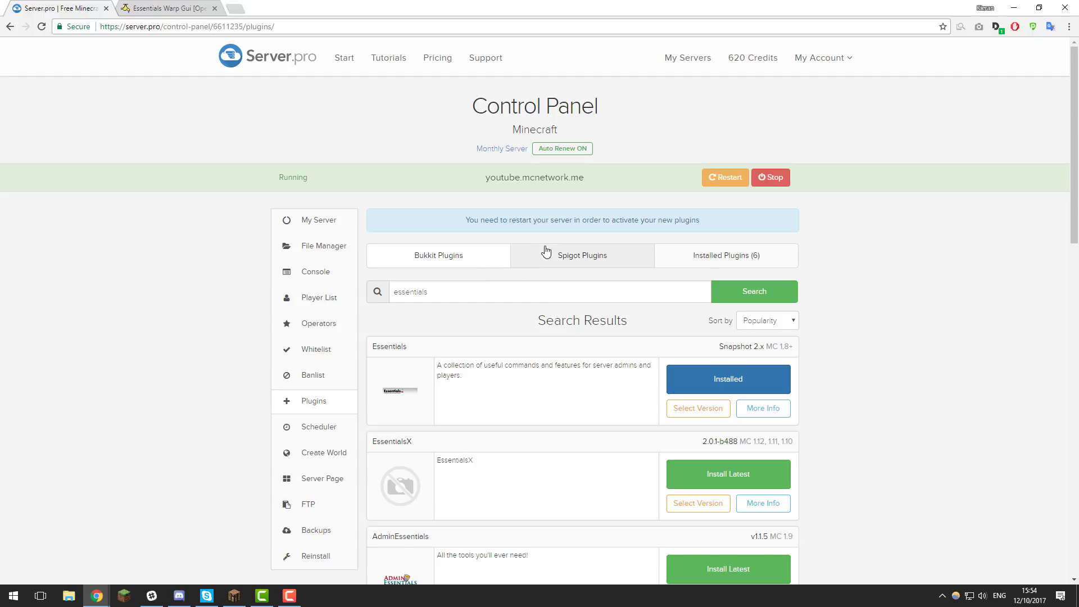
# Install Essentials Warp Gui from Spigot plugins and restart the server.
pyautogui.click(540, 267)
pyautogui.click(481, 294)
pyautogui.write('warp')
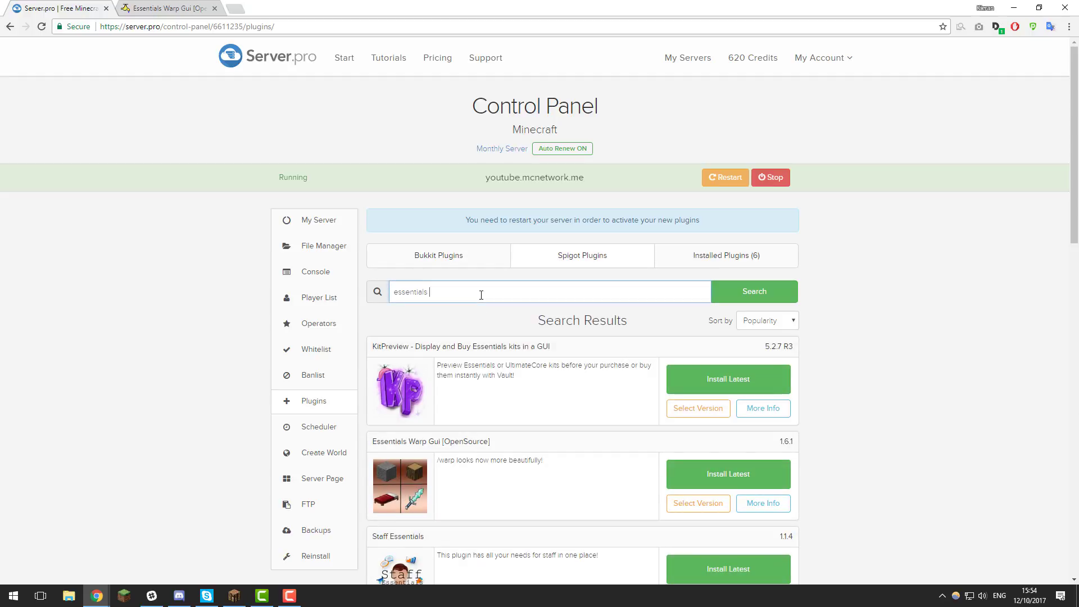
pyautogui.write(' gui')
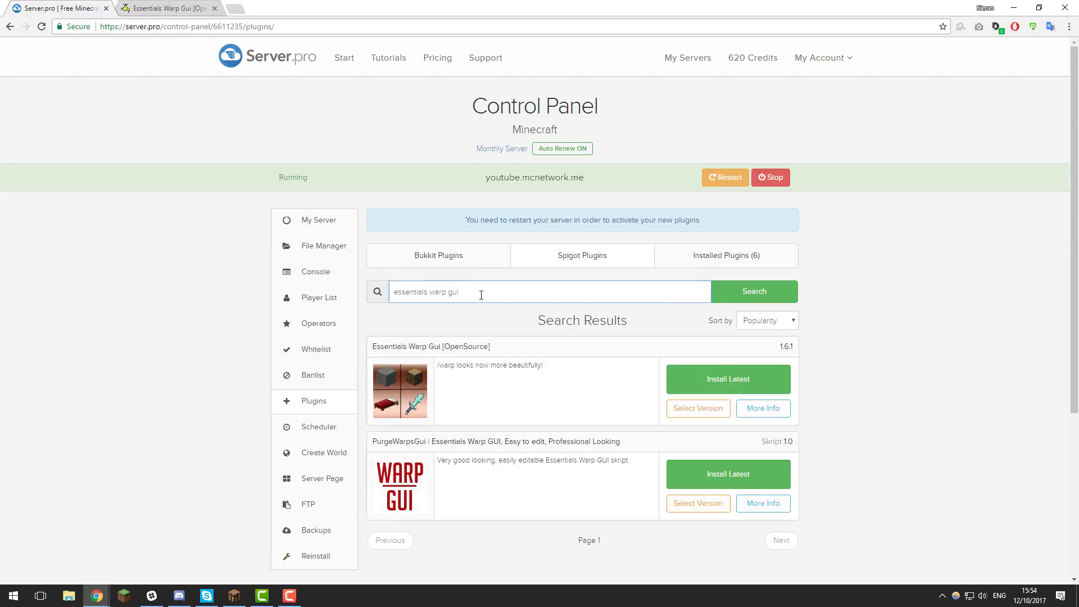
pyautogui.click(727, 380)
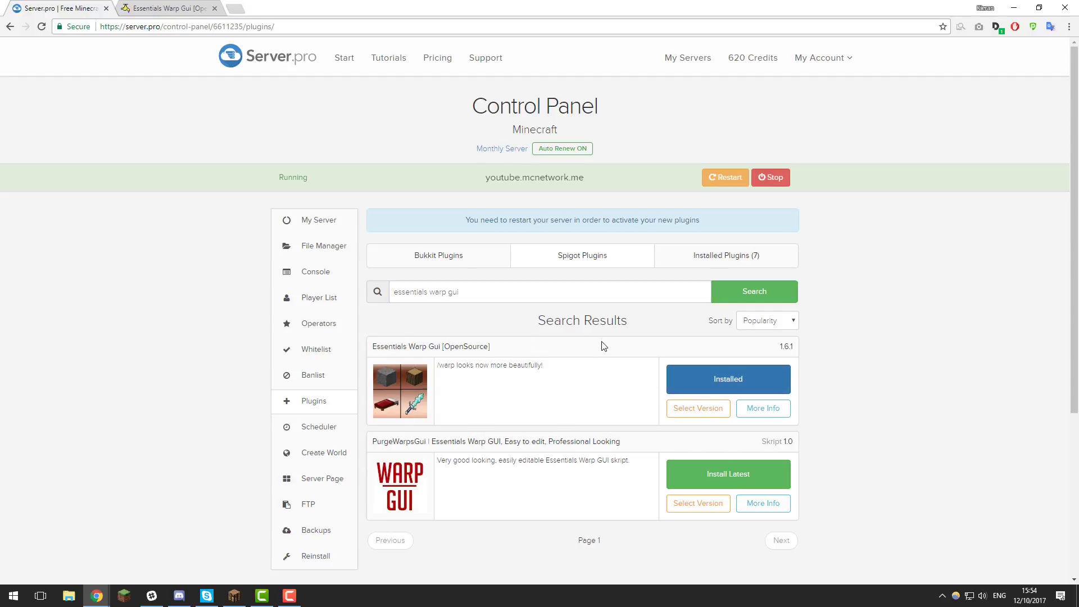
pyautogui.click(719, 176)
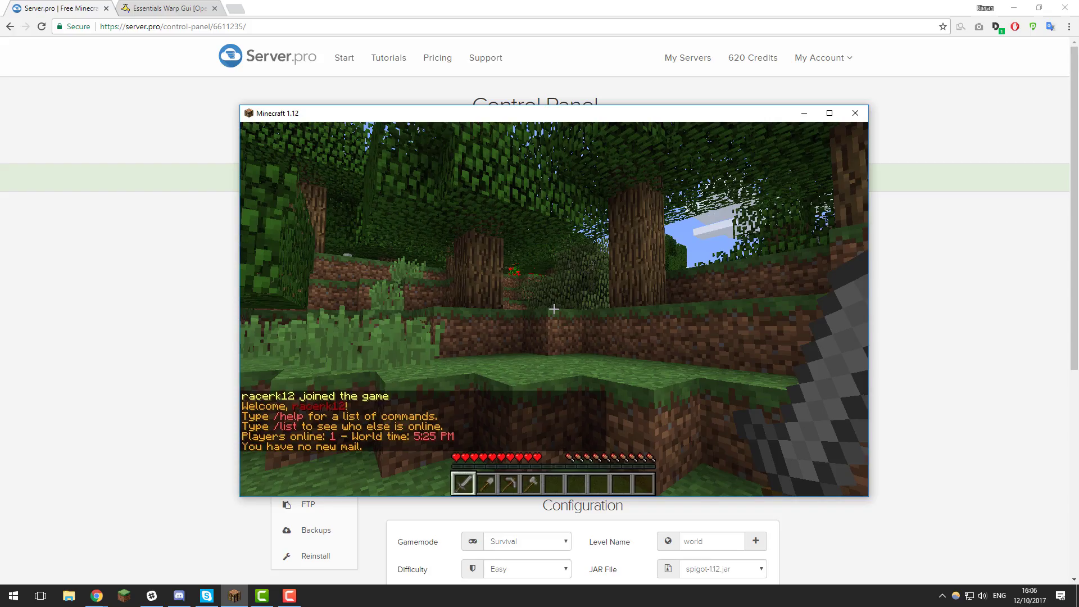
# Walk to new spots in the forest and set the pvp and food warps.
pyautogui.press('w')
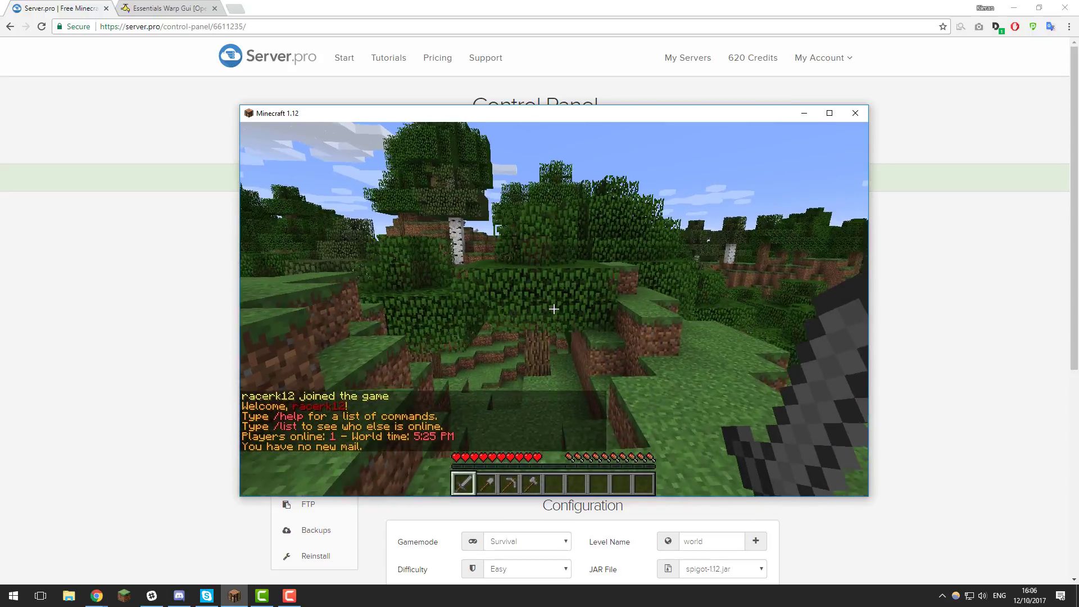
pyautogui.press('w')
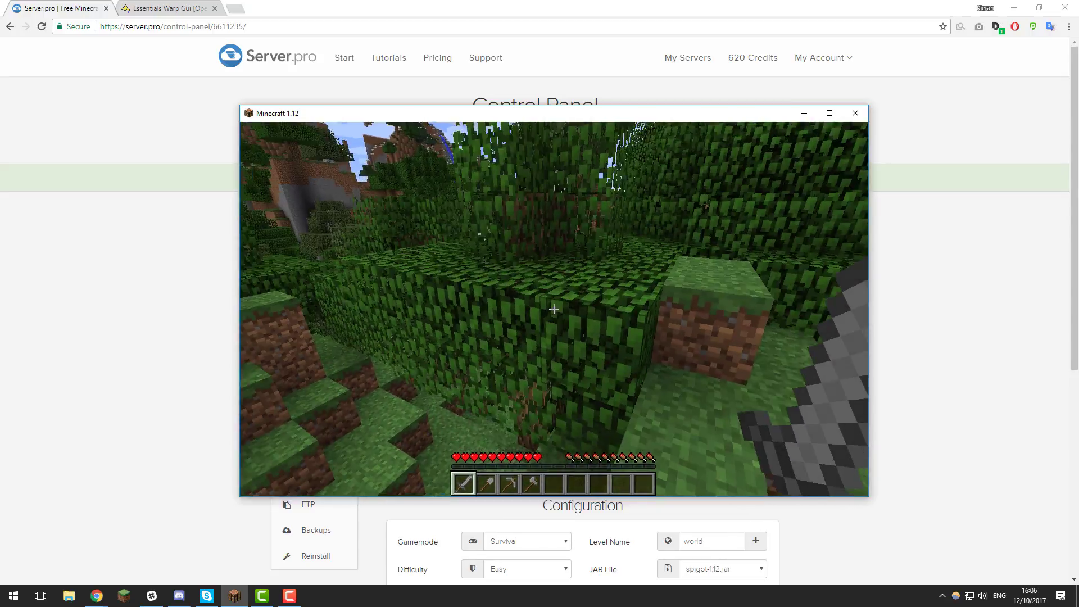
pyautogui.press('w')
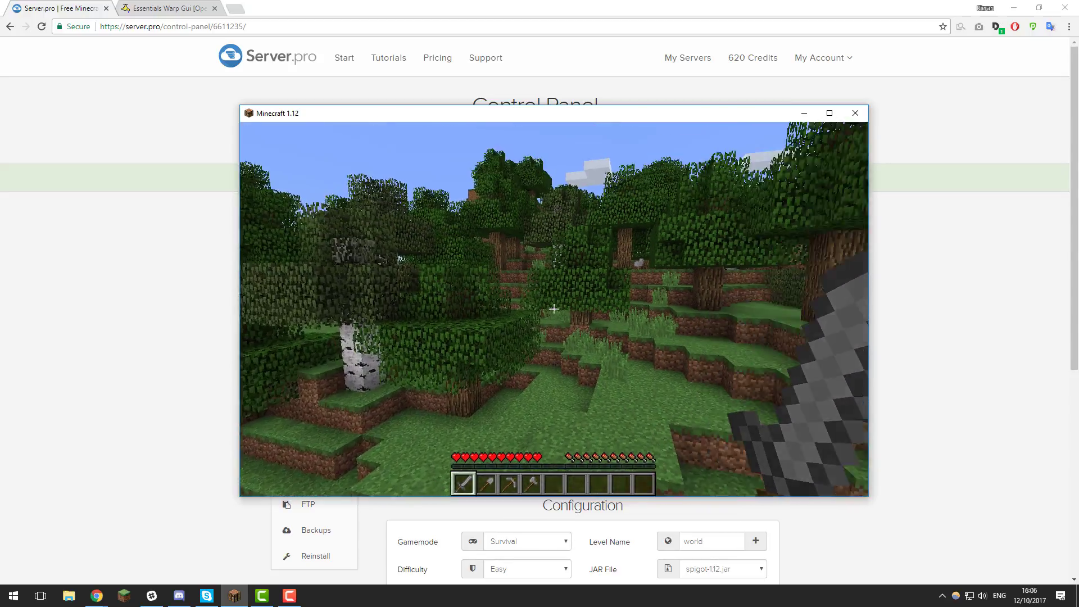
pyautogui.press('w')
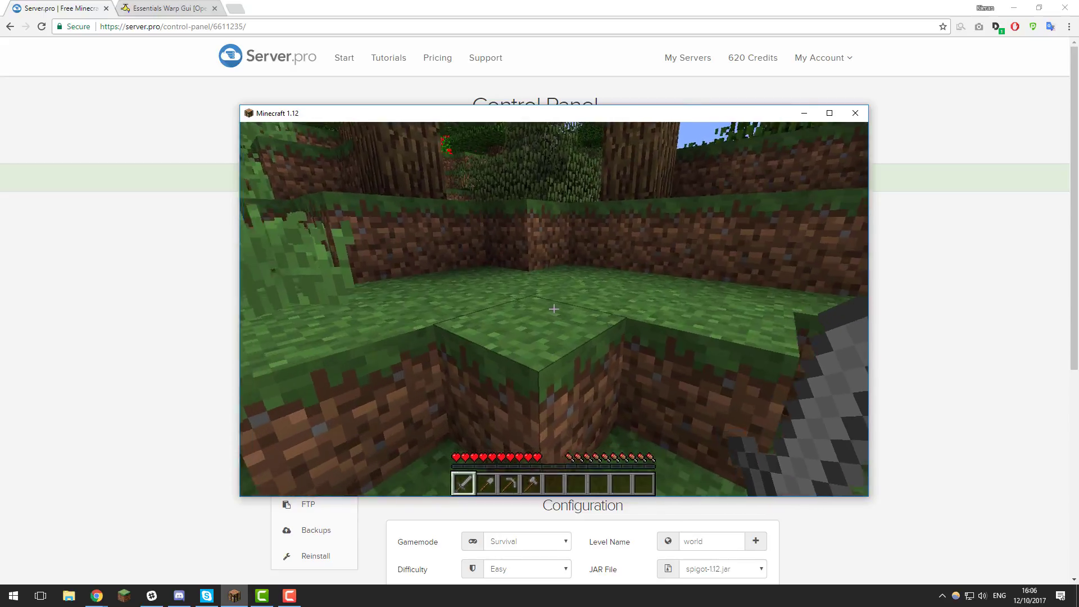
pyautogui.press('w')
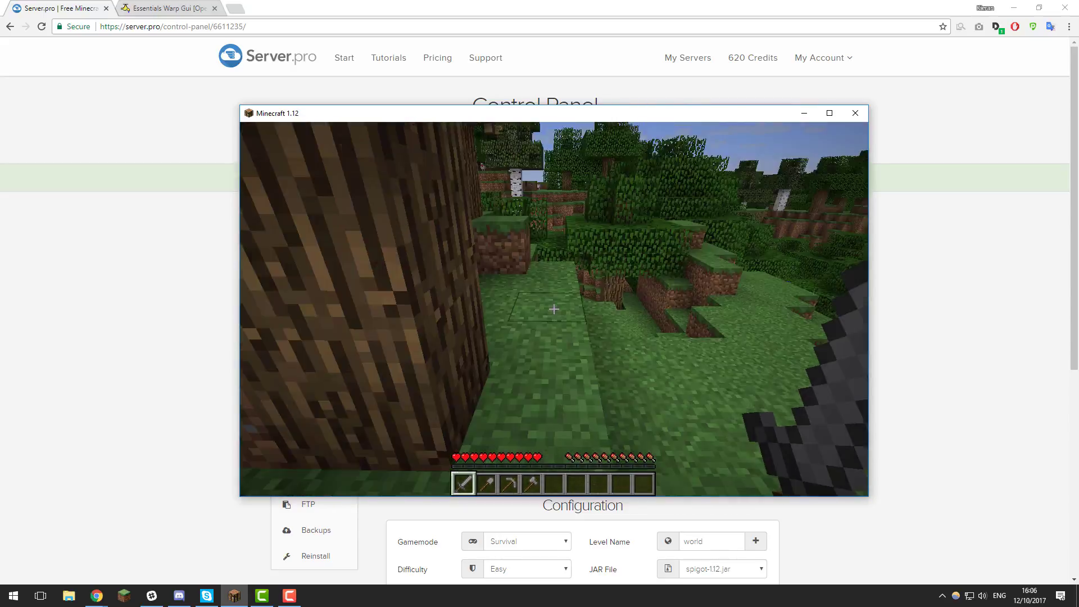
pyautogui.press('t')
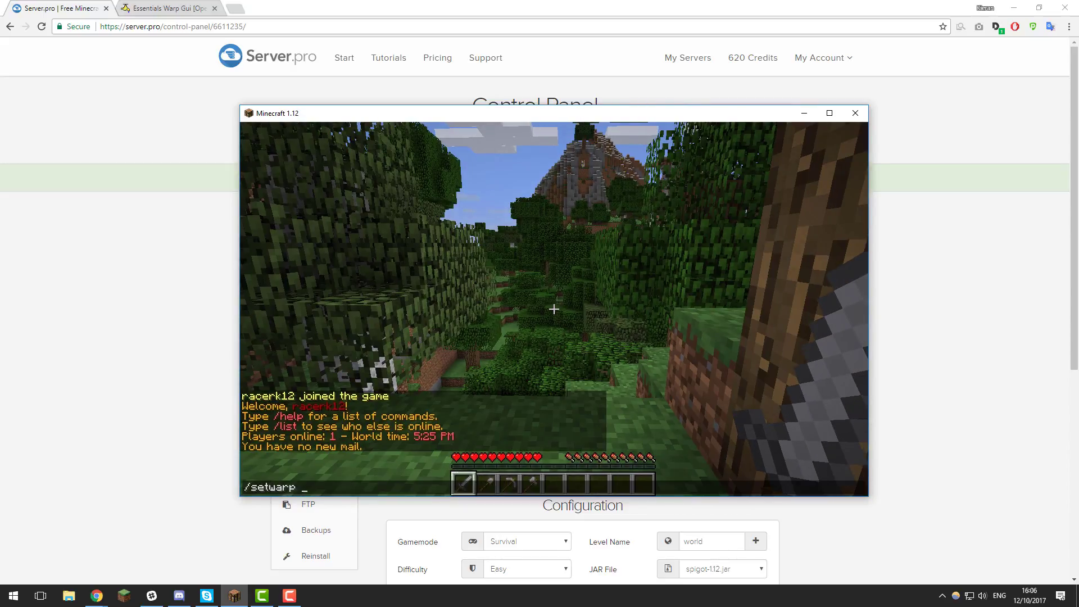
pyautogui.press('Return')
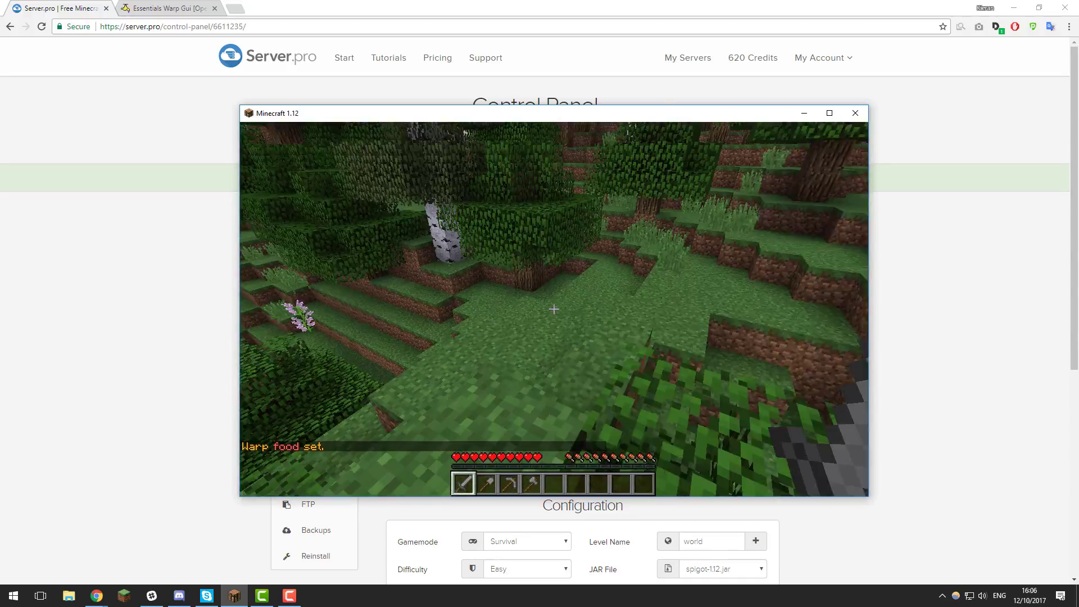
# Open the Warps menu with /warp to see both warps.
pyautogui.press('/')
pyautogui.write('warp')
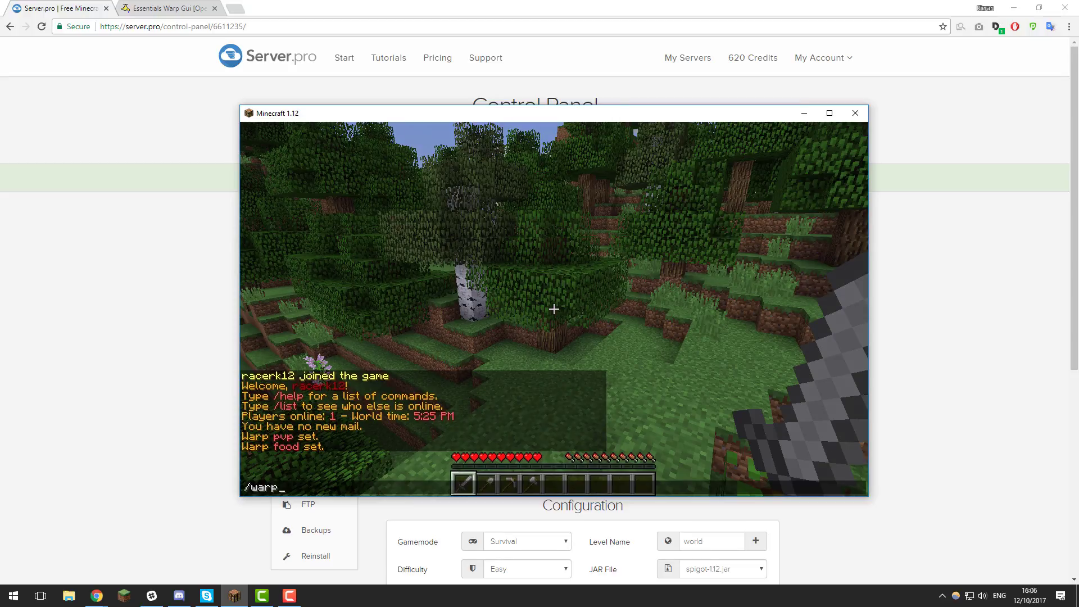
pyautogui.press('Return')
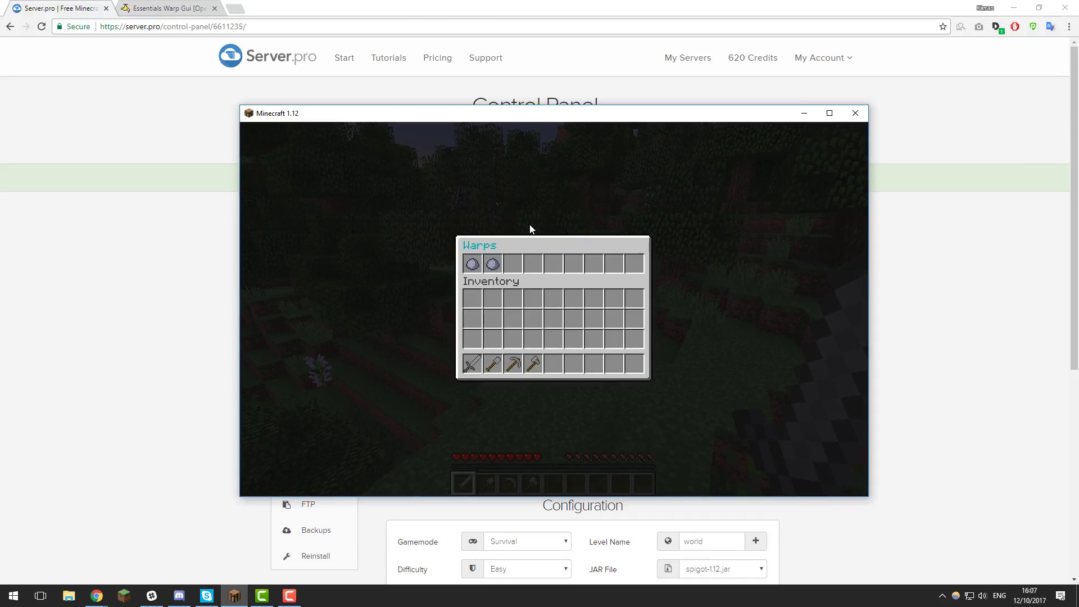
# Show the /warpcfg command help and reopen the Warps menu.
pyautogui.press('Escape')
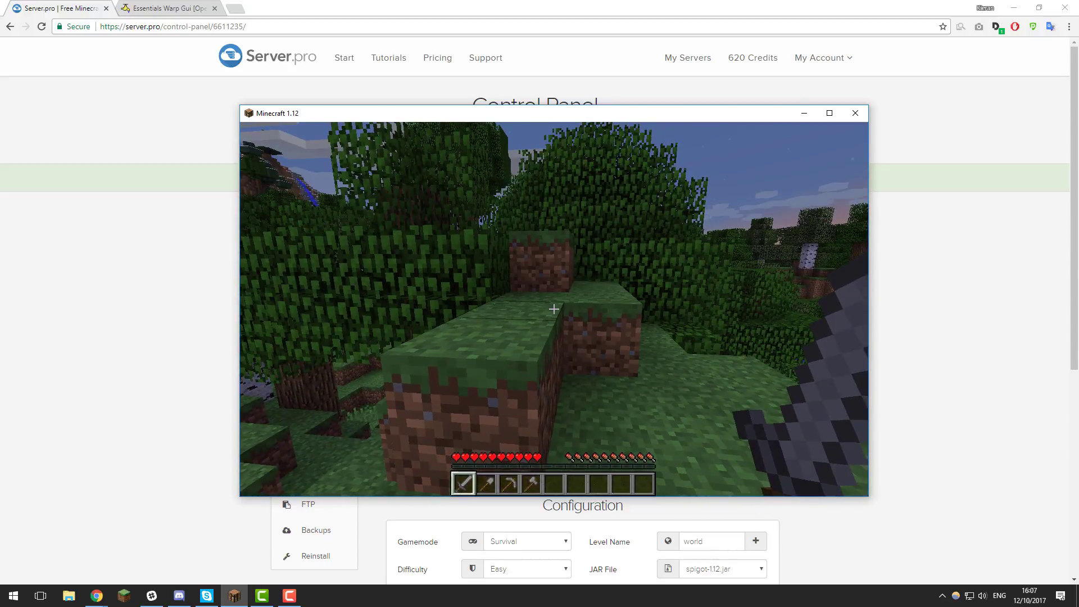
pyautogui.press('/')
pyautogui.write('wa')
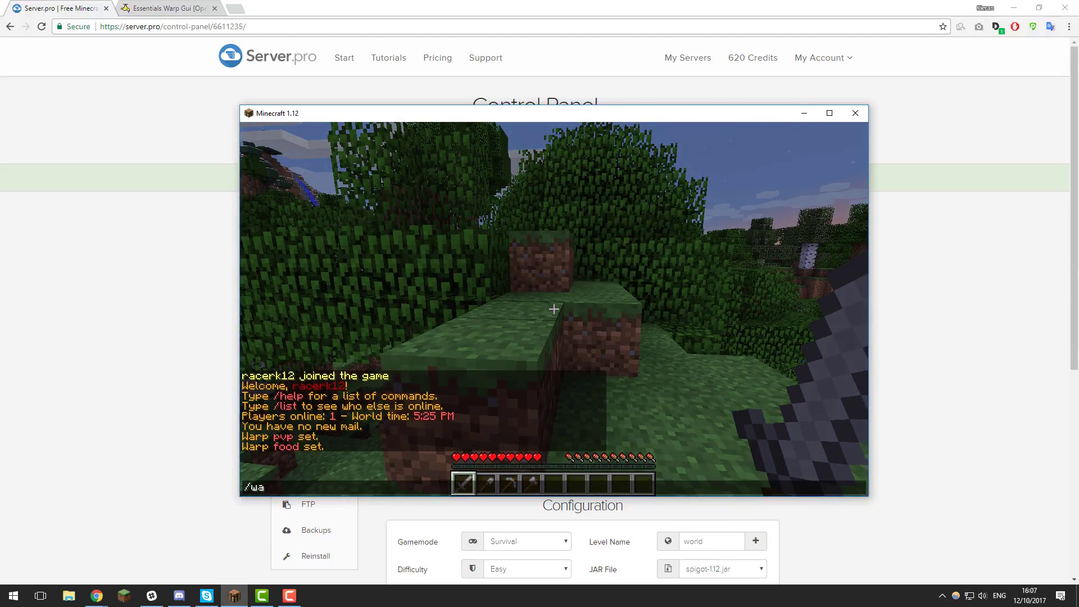
pyautogui.write('rpcfg')
pyautogui.press('Return')
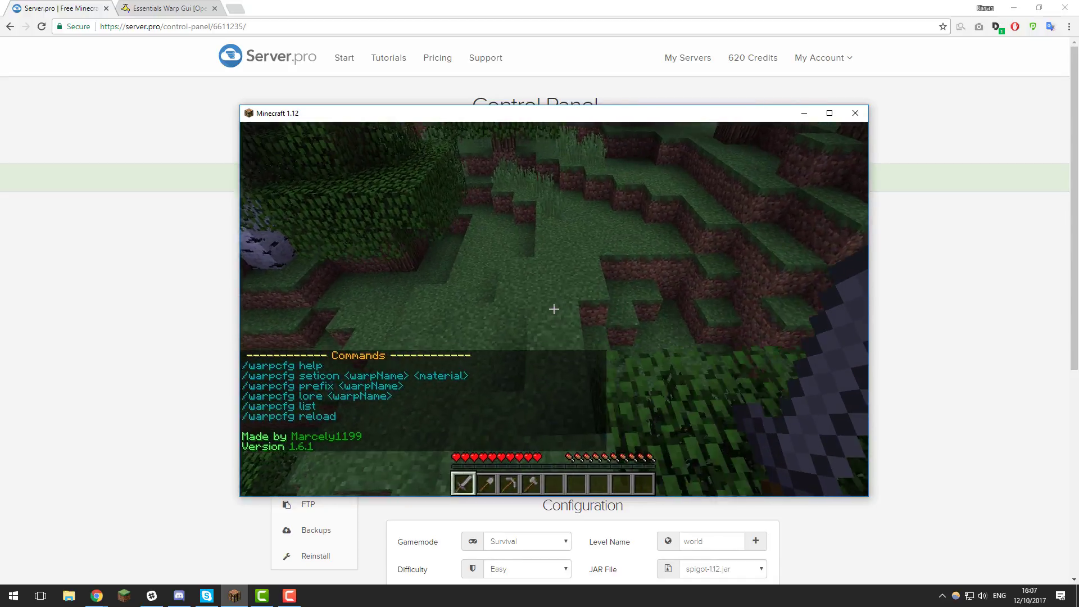
pyautogui.write('t/warp')
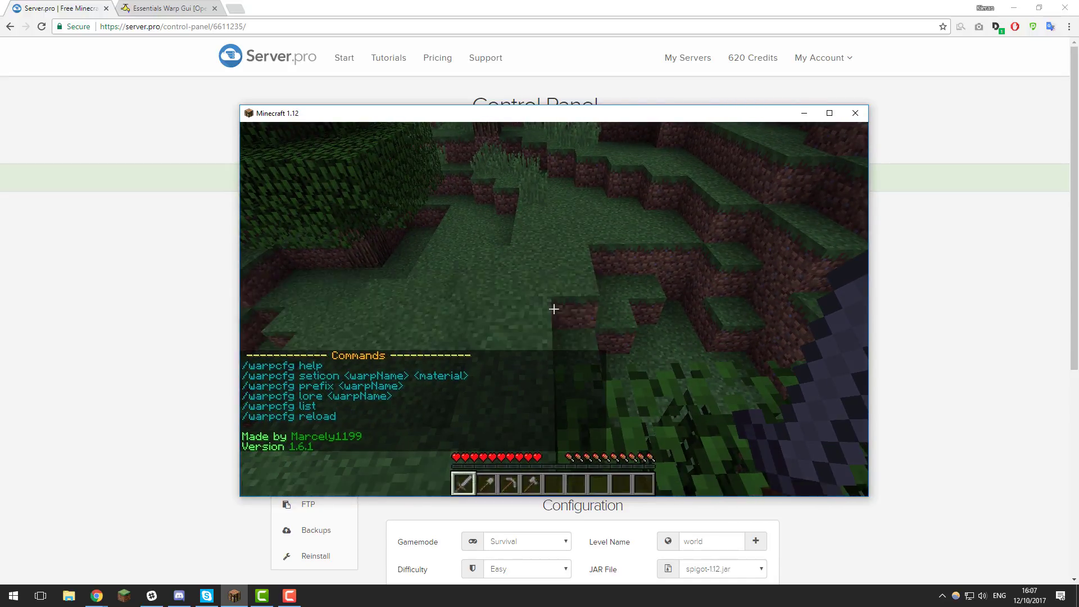
pyautogui.press('Return')
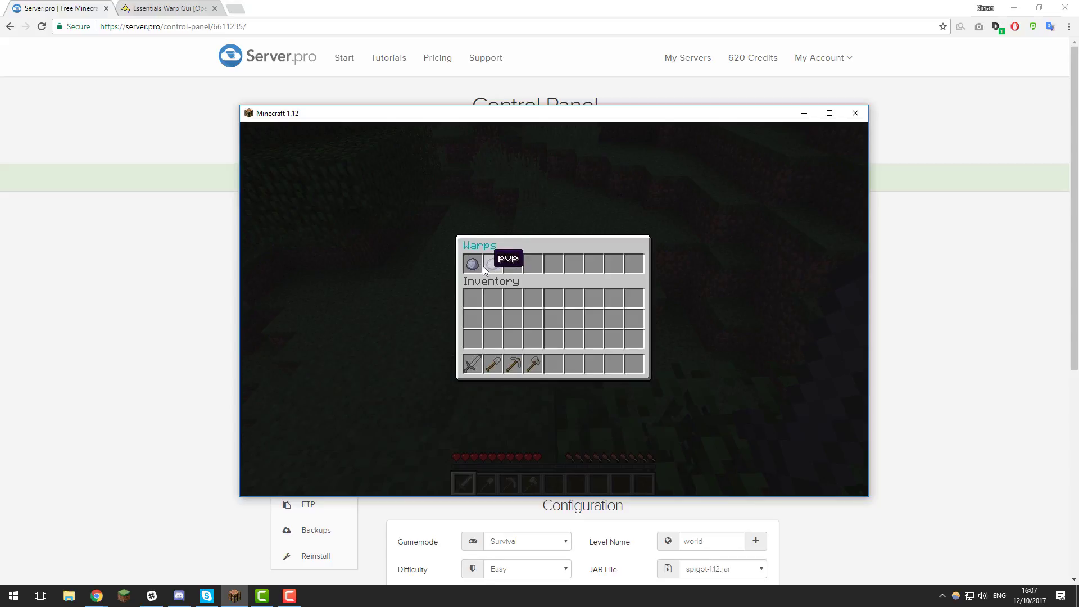
pyautogui.press('Escape')
# Set the pvp warp icon to a diamond sword with /warpcfg seticon pvp diamondsword.
pyautogui.write('t/warpcfg sec')
pyautogui.press('BackSpace')
pyautogui.write('ticon ')
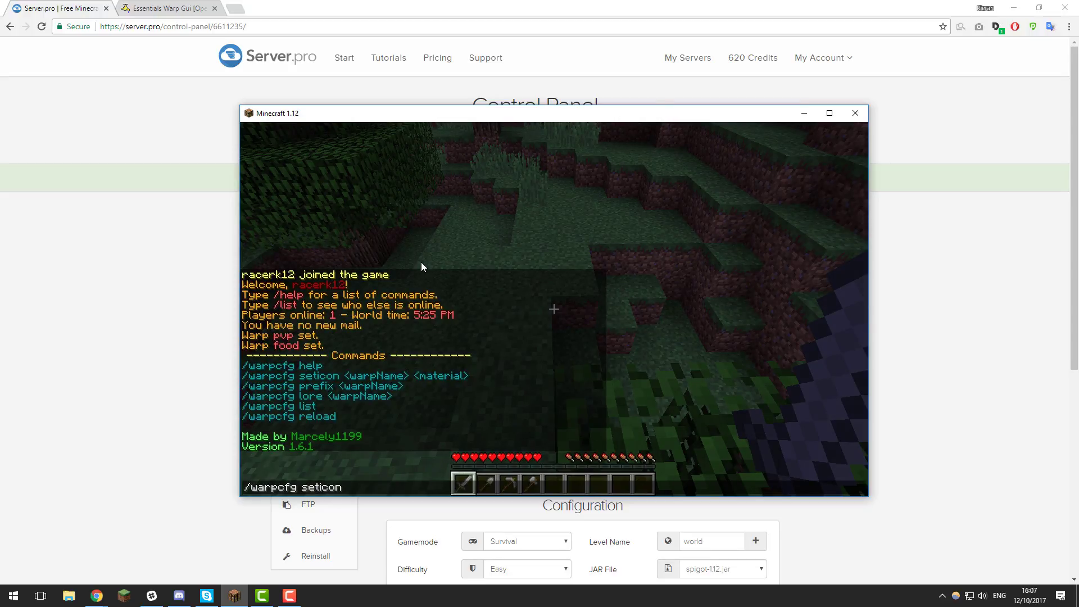
pyautogui.write('pvp')
pyautogui.write('diamondsw')
pyautogui.press('BackSpace')
pyautogui.press('BackSpace')
pyautogui.press('BackSpace')
pyautogui.press('BackSpace')
pyautogui.write('ndsword')
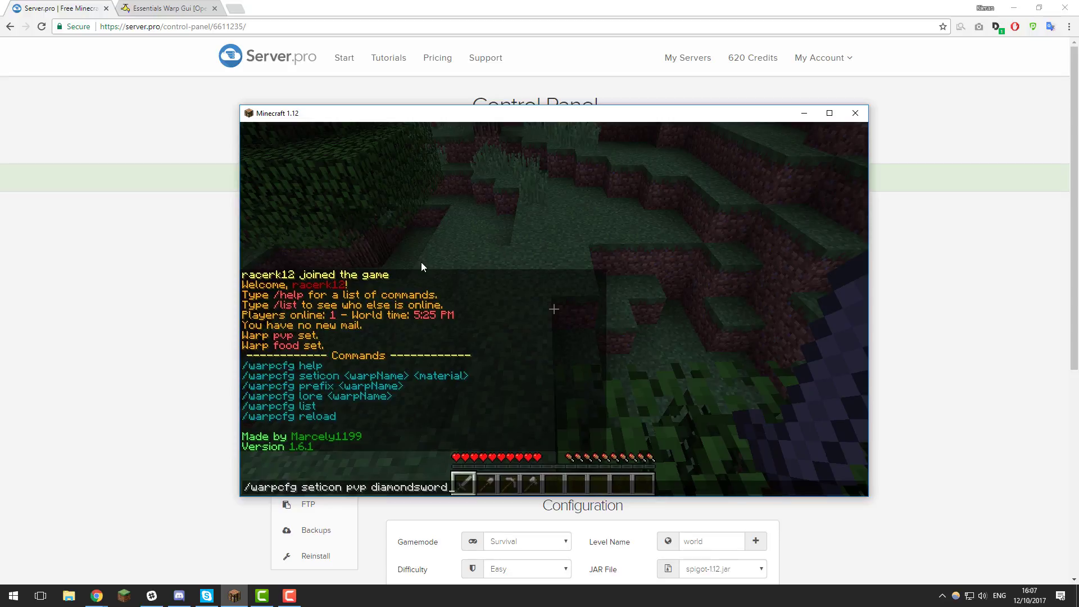
pyautogui.press('Return')
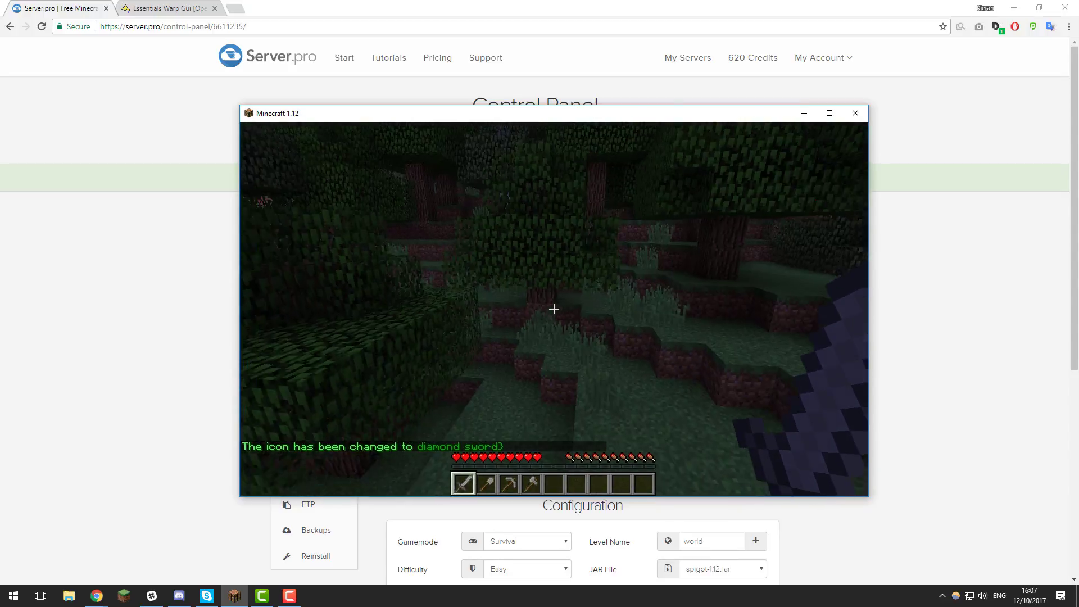
# Check the diamond sword icon in the Warps menu and teleport to pvp.
pyautogui.write('/warp')
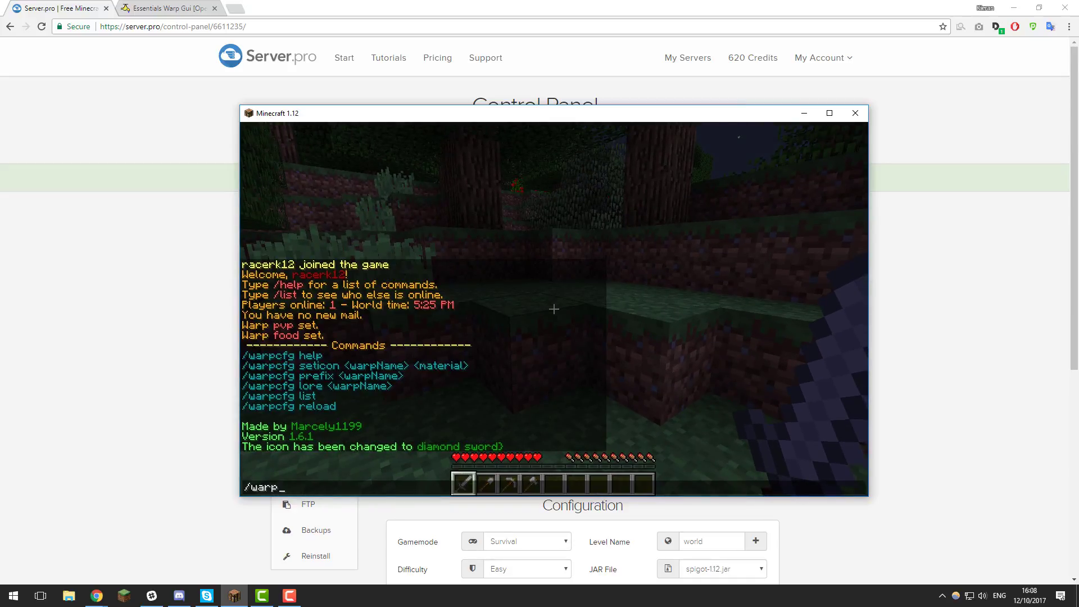
pyautogui.press('Return')
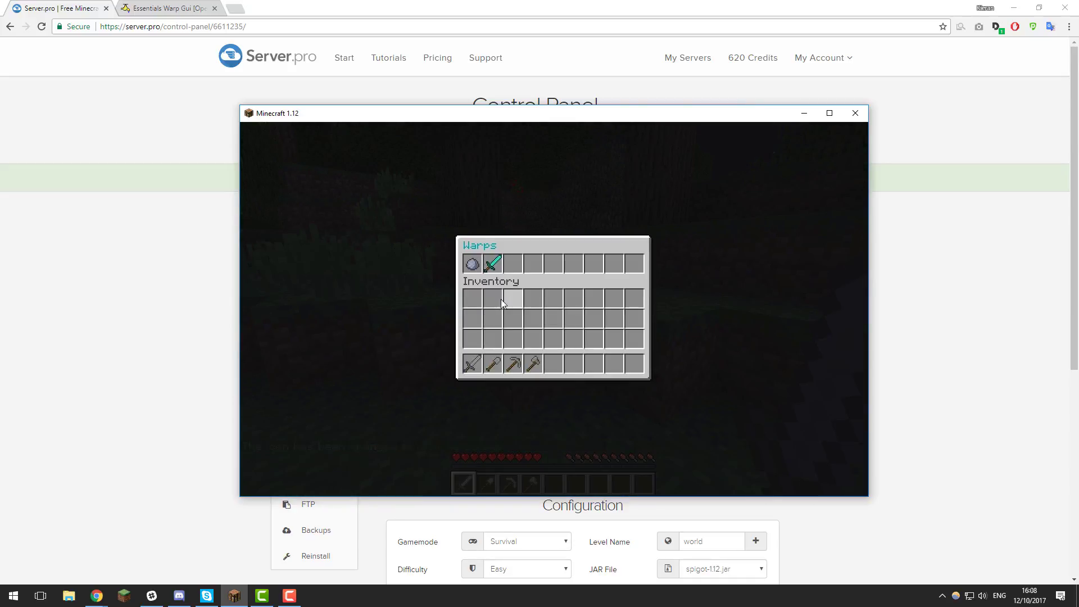
pyautogui.click(495, 265)
# Set the food warp icon to bread and reopen the Warps menu to check both icons.
pyautogui.write('/warpcfg seticon food bread')
pyautogui.press('Return')
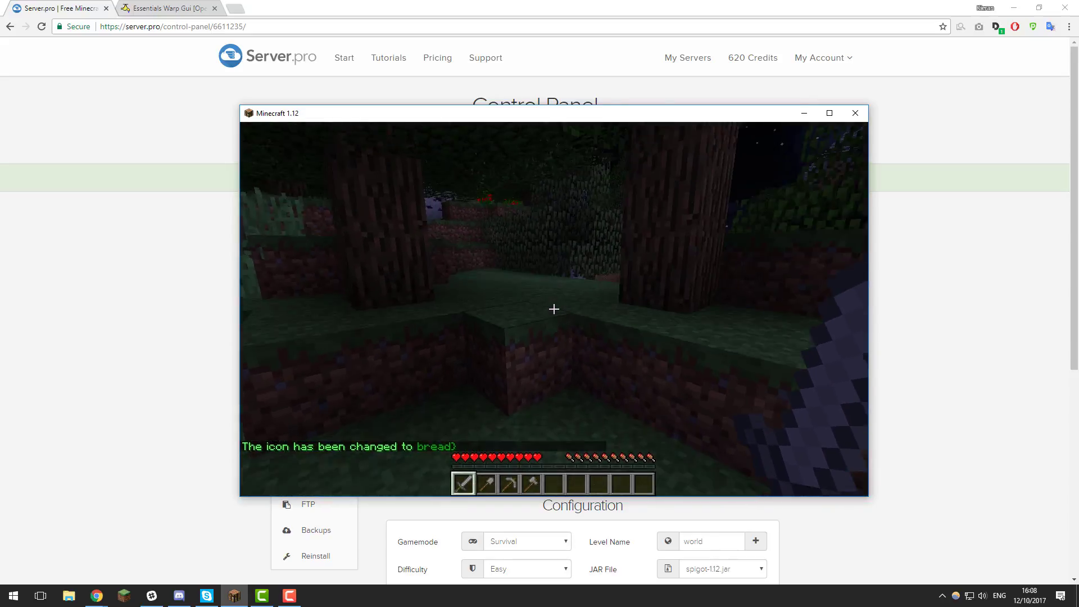
pyautogui.press('/')
pyautogui.write('warp')
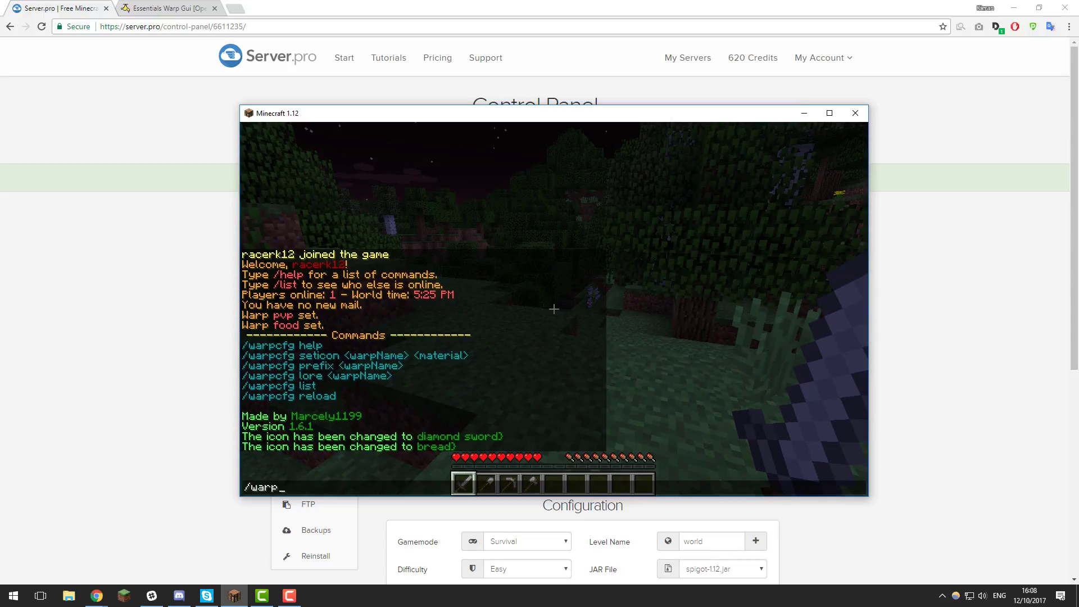
pyautogui.press('Return')
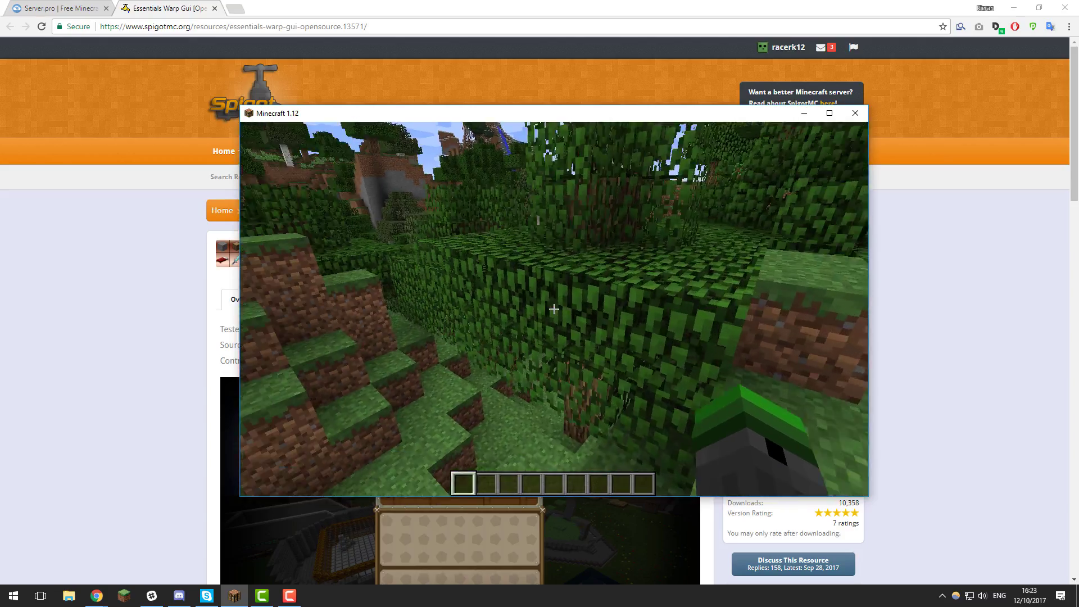
# Reopen the Warps menu, then show the pvp warp's current prefix.
pyautogui.write('t/warp')
pyautogui.press('Return')
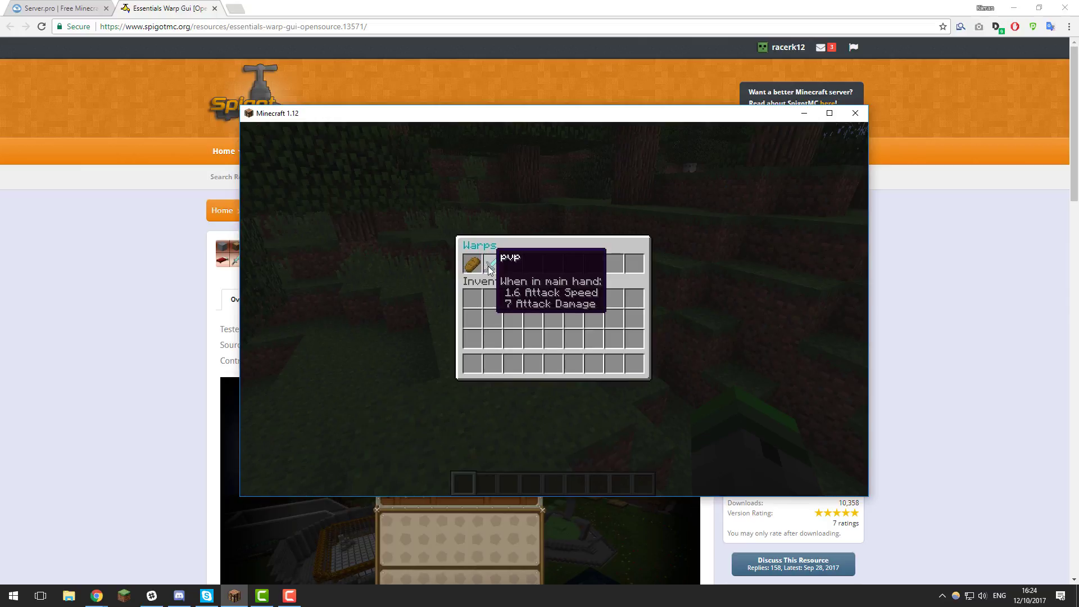
pyautogui.press('Escape')
pyautogui.press('/')
pyautogui.write('war[cfg p')
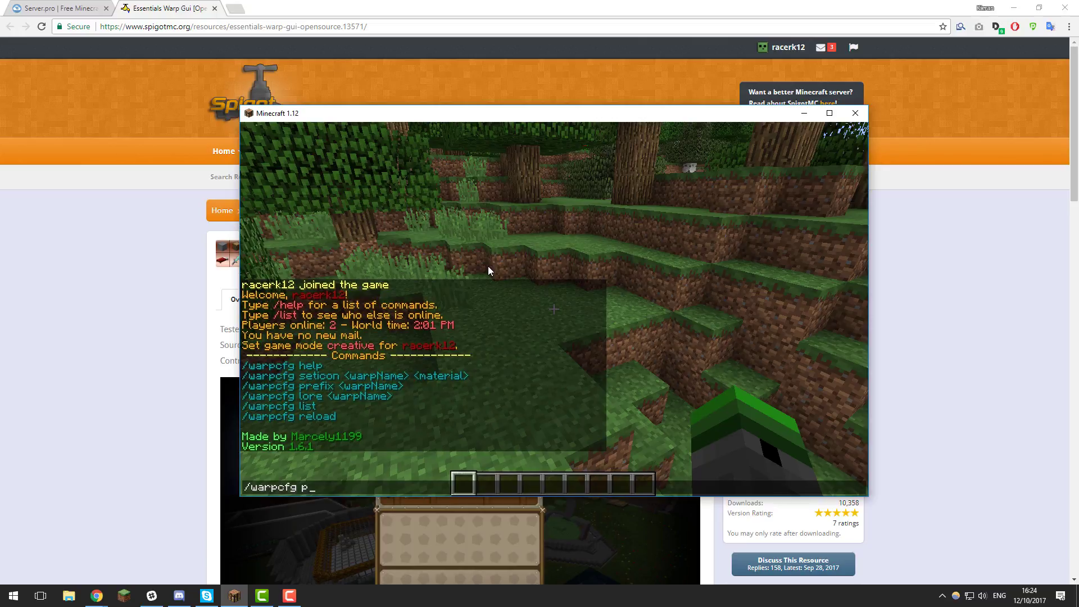
pyautogui.write('refxix pvp')
pyautogui.press('Return')
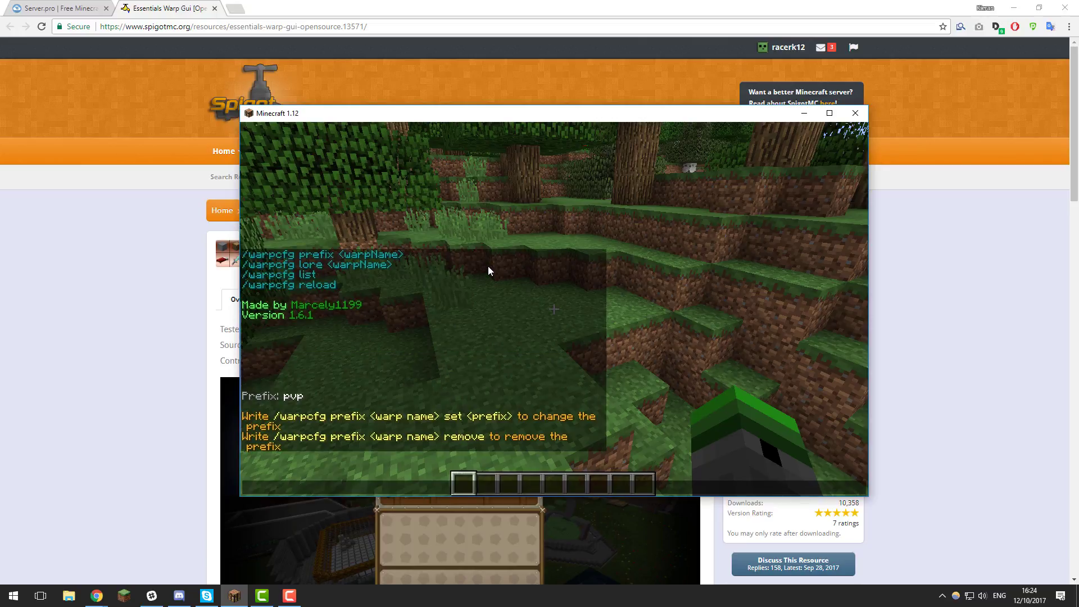
# Set the pvp warp prefix to &4[HCF] and check it in the Warps menu.
pyautogui.write('/warpcfg prefix pvp set')
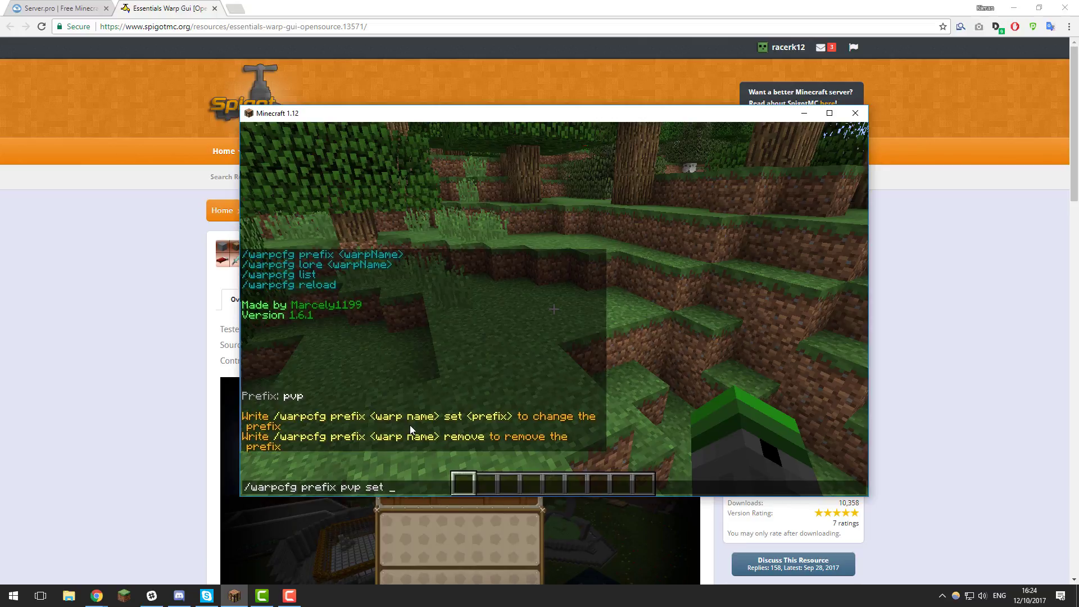
pyautogui.write(' &4[HCF]')
pyautogui.press('Return')
pyautogui.press('/')
pyautogui.write('warp')
pyautogui.press('Return')
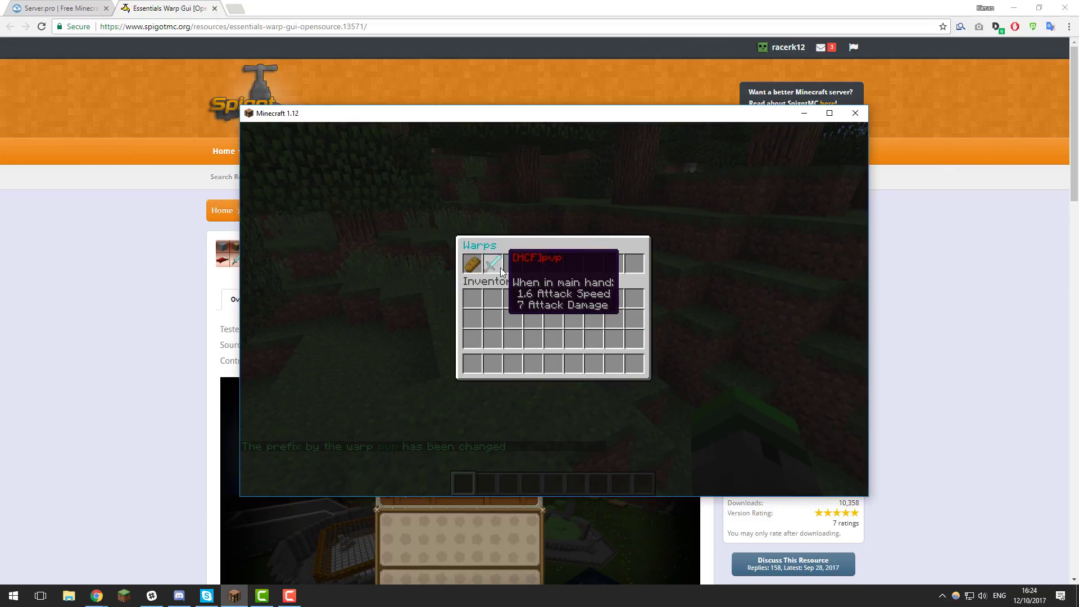
pyautogui.press('Escape')
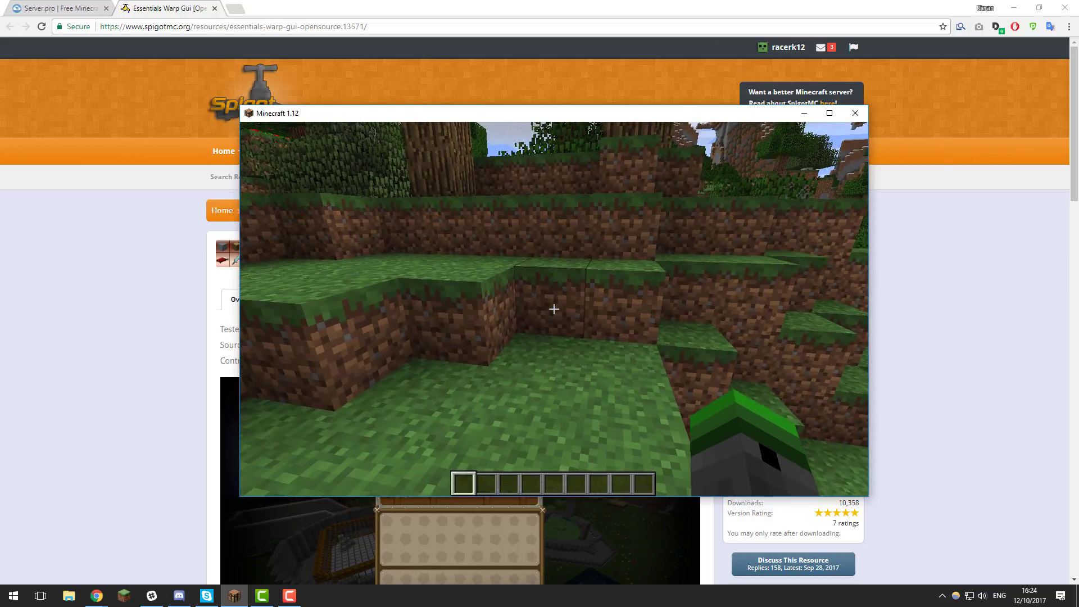
# Scroll through chat history, then open the Warps menu with /warps.
pyautogui.press('t')
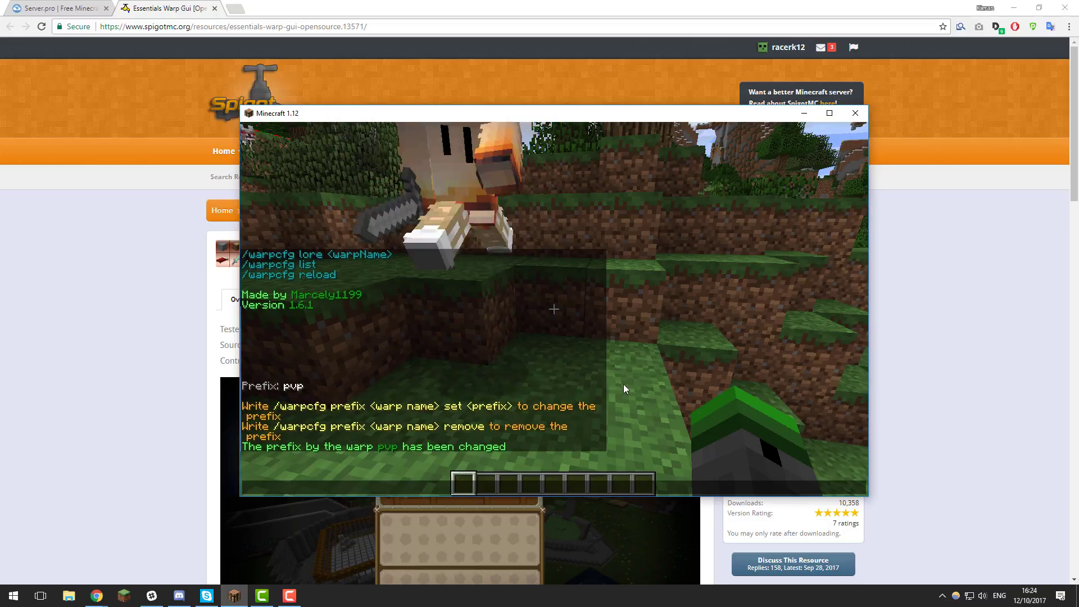
pyautogui.scroll(15, 494, 415)
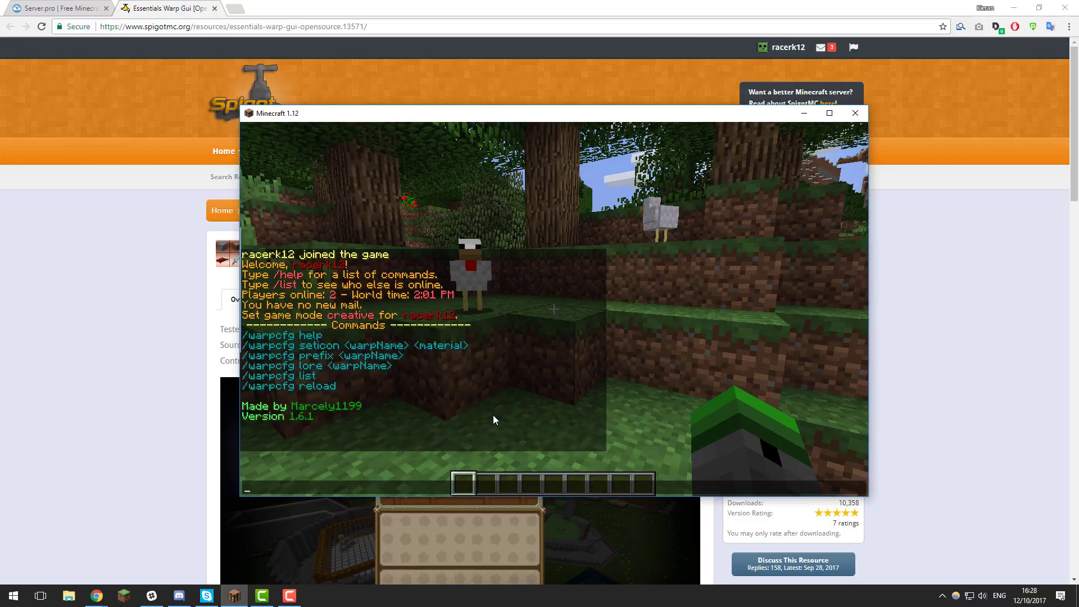
pyautogui.scroll(-1, 398, 383)
pyautogui.scroll(1, 366, 374)
pyautogui.press('Escape')
pyautogui.write('/warps')
pyautogui.press('Return')
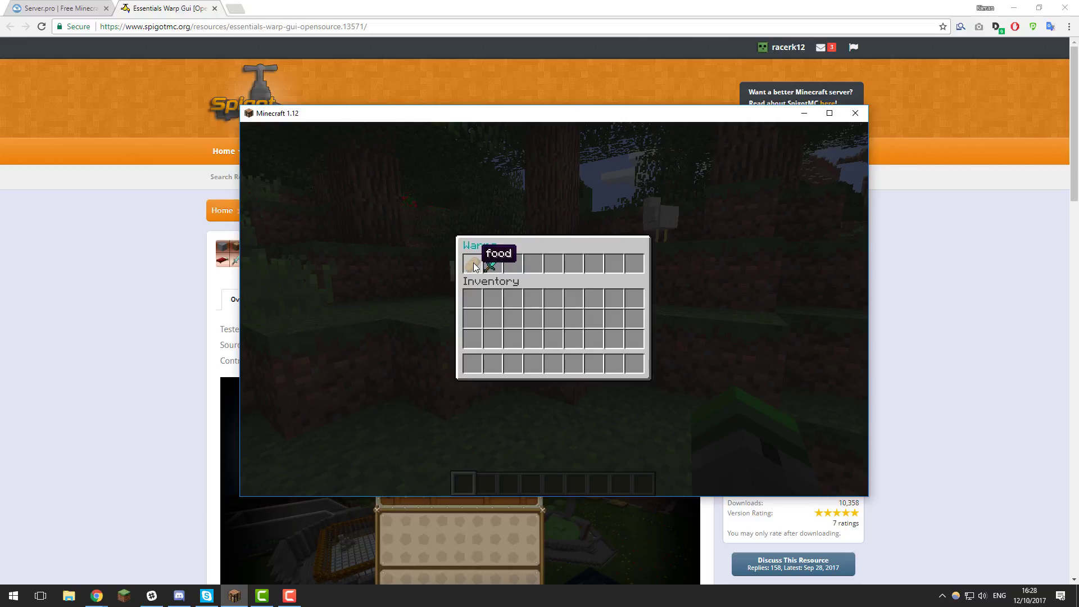
# Add the lore 'Heal yourself with this nice bread' to the food warp and verify it in /warps.
pyautogui.press('Escape')
pyautogui.write('t')
pyautogui.write('/warpcfg lor')
pyautogui.write('e food')
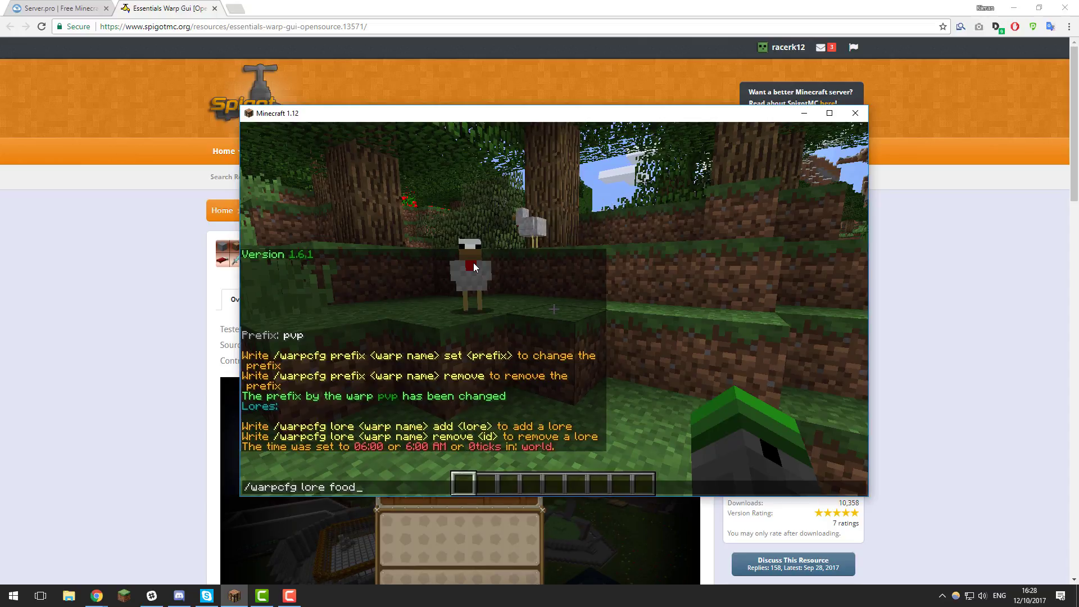
pyautogui.write(' add ')
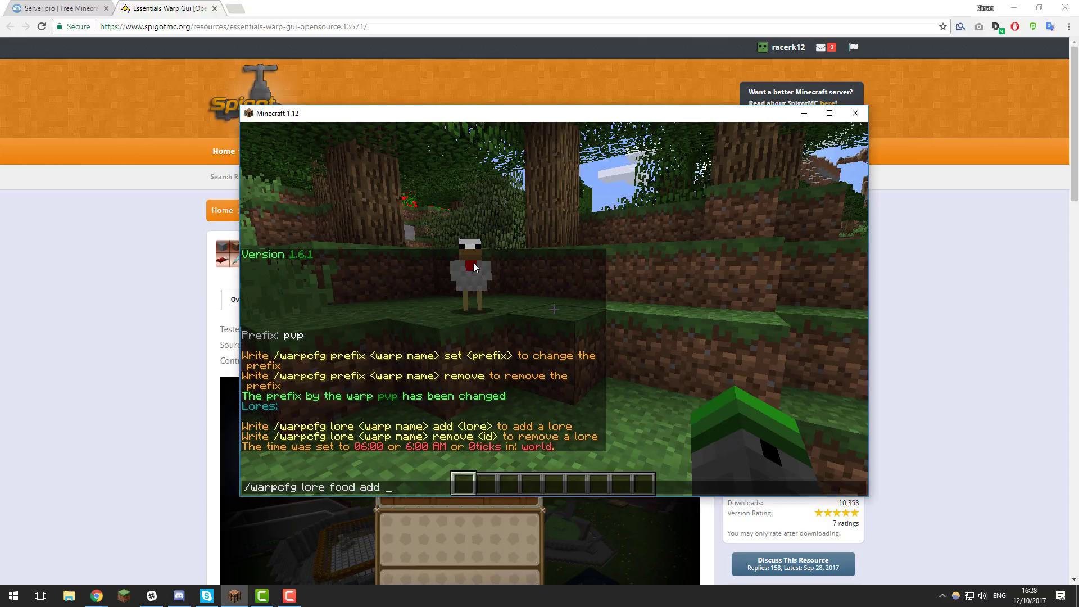
pyautogui.write('Heal yourself with this nice bread')
pyautogui.press('Return')
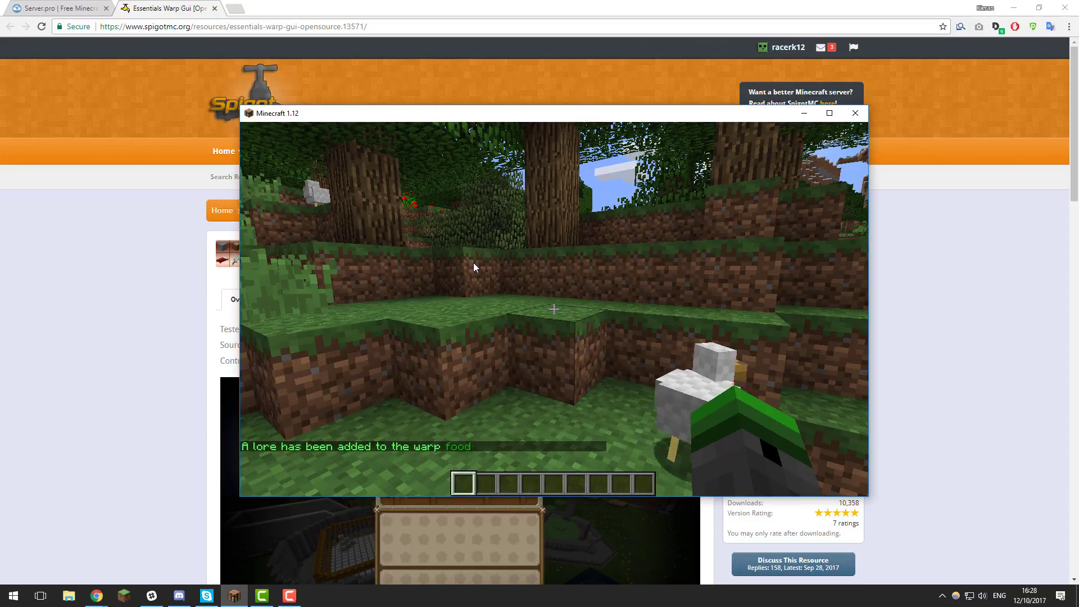
pyautogui.press('t')
pyautogui.write('/warps')
pyautogui.press('Return')
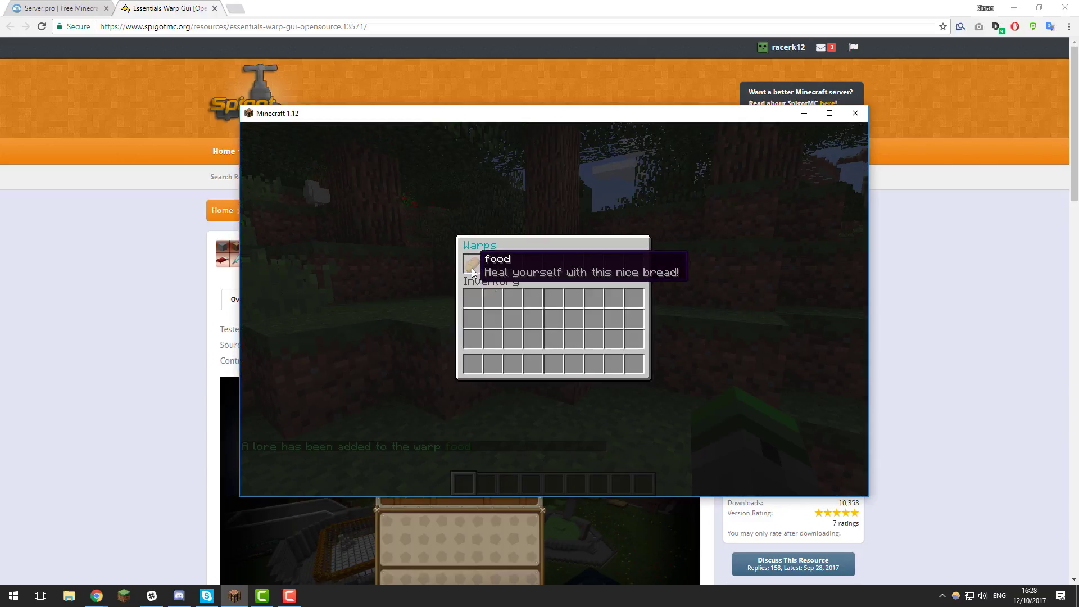
pyautogui.press('Escape')
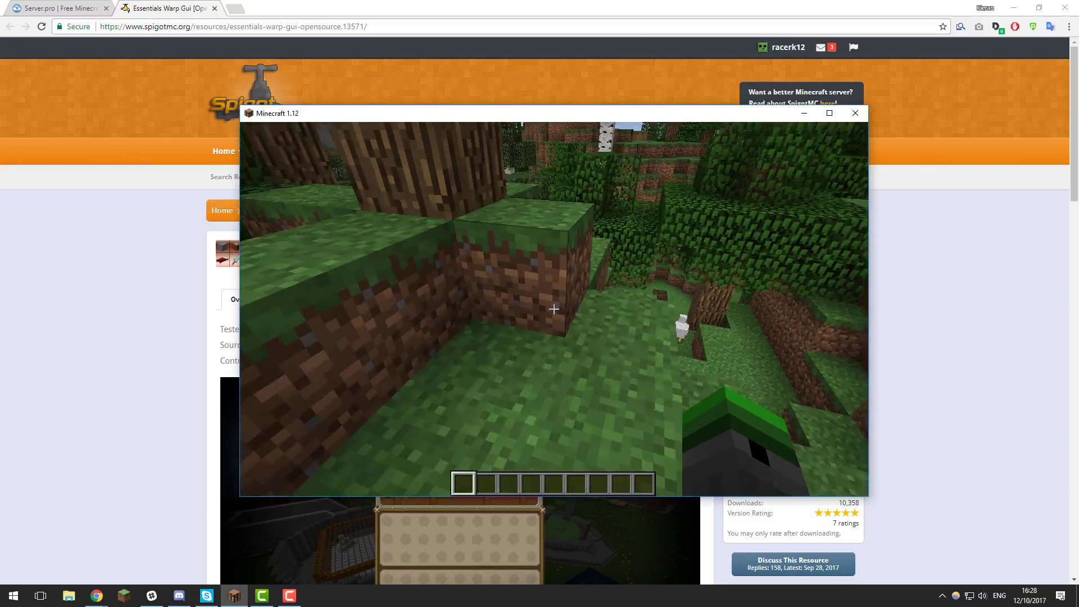
# Add a second food warp lore line 'Hi, please eat this!' and check it in the Warps menu.
pyautogui.press('t')
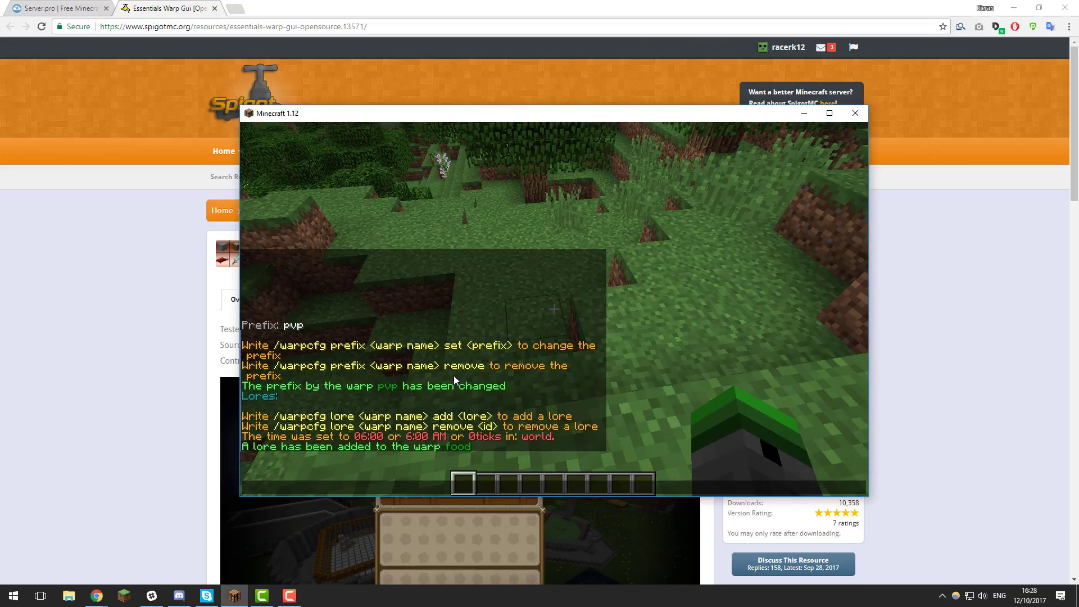
pyautogui.write('/warp')
pyautogui.press('Up')
pyautogui.press('BackSpace')
pyautogui.press('BackSpace')
pyautogui.press('BackSpace')
pyautogui.press('BackSpace')
pyautogui.press('BackSpace')
pyautogui.press('BackSpace')
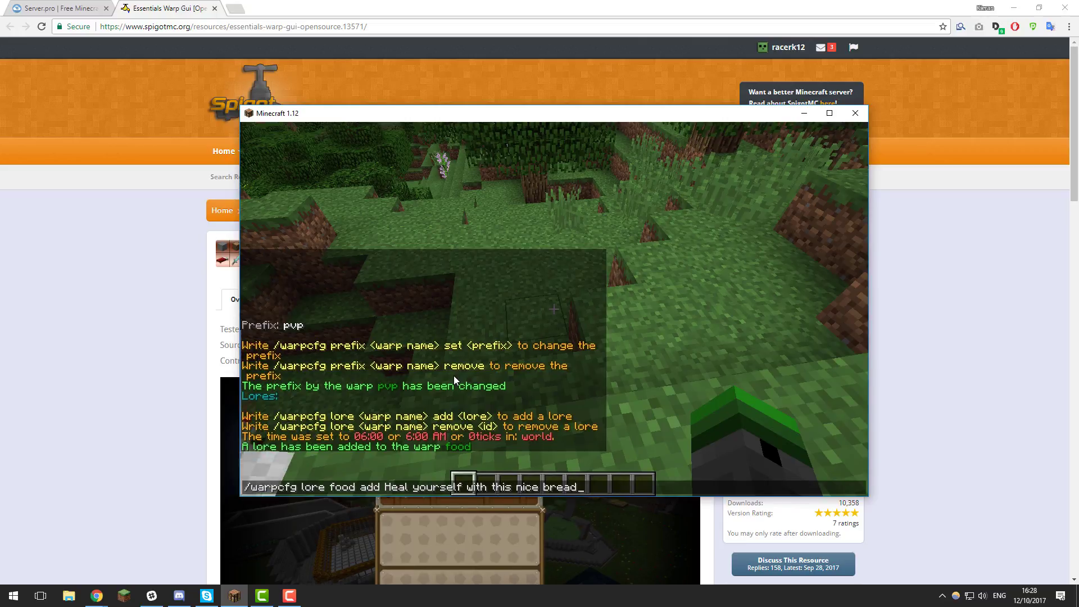
pyautogui.press('BackSpace')
pyautogui.press('BackSpace')
pyautogui.press('BackSpace')
pyautogui.press('BackSpace')
pyautogui.press('BackSpace')
pyautogui.press('BackSpace')
pyautogui.press('BackSpace')
pyautogui.press('BackSpace')
pyautogui.press('BackSpace')
pyautogui.press('BackSpace')
pyautogui.press('BackSpace')
pyautogui.press('BackSpace')
pyautogui.press('BackSpace')
pyautogui.press('BackSpace')
pyautogui.press('BackSpace')
pyautogui.press('BackSpace')
pyautogui.press('BackSpace')
pyautogui.press('BackSpace')
pyautogui.press('BackSpace')
pyautogui.press('BackSpace')
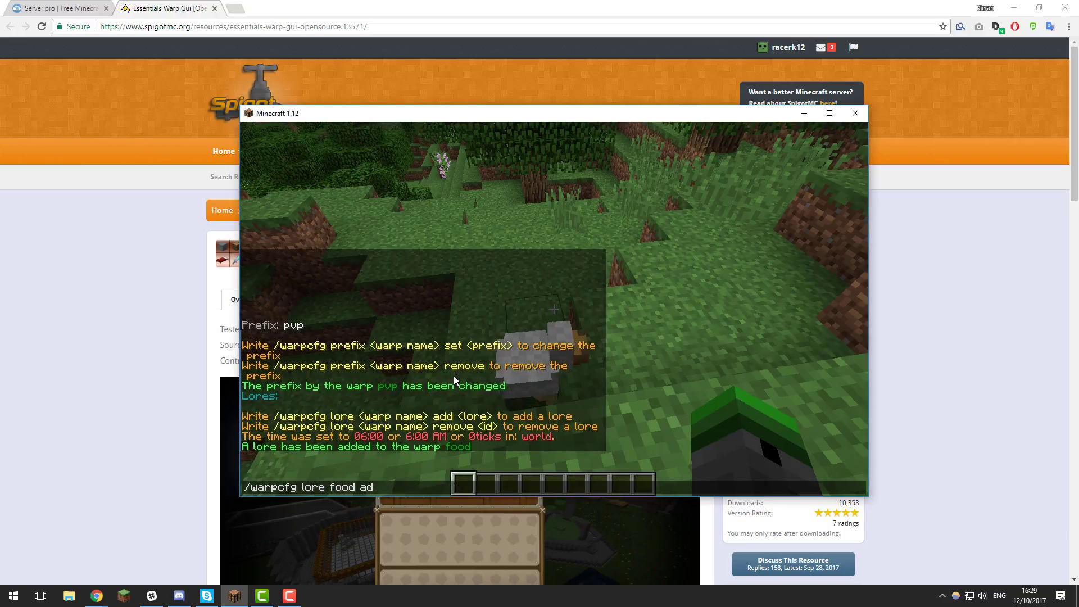
pyautogui.write('Hi, pleas')
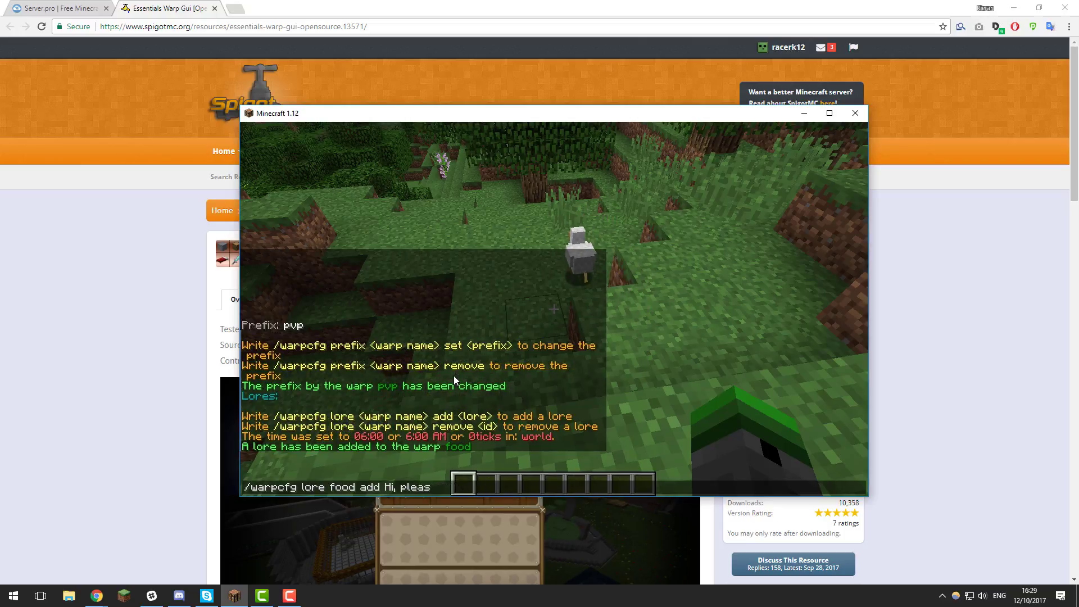
pyautogui.write('e eat food')
pyautogui.press('Return')
pyautogui.write('/warp')
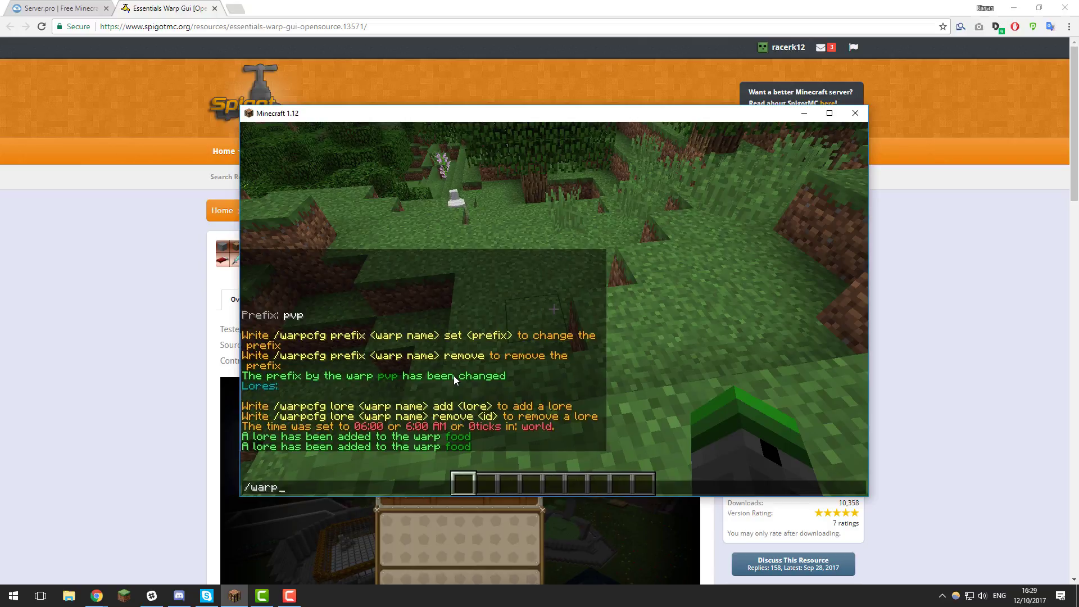
pyautogui.press('Return')
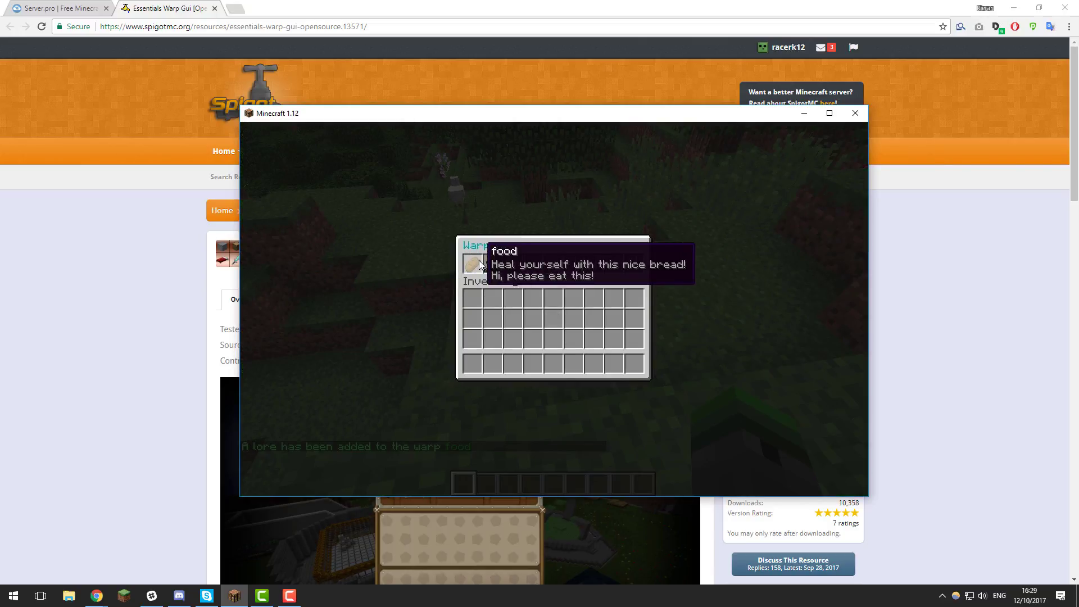
pyautogui.press('Escape')
# Remove lore line 0 from the food warp with /warpcfg lore food remove 0.
pyautogui.press('t')
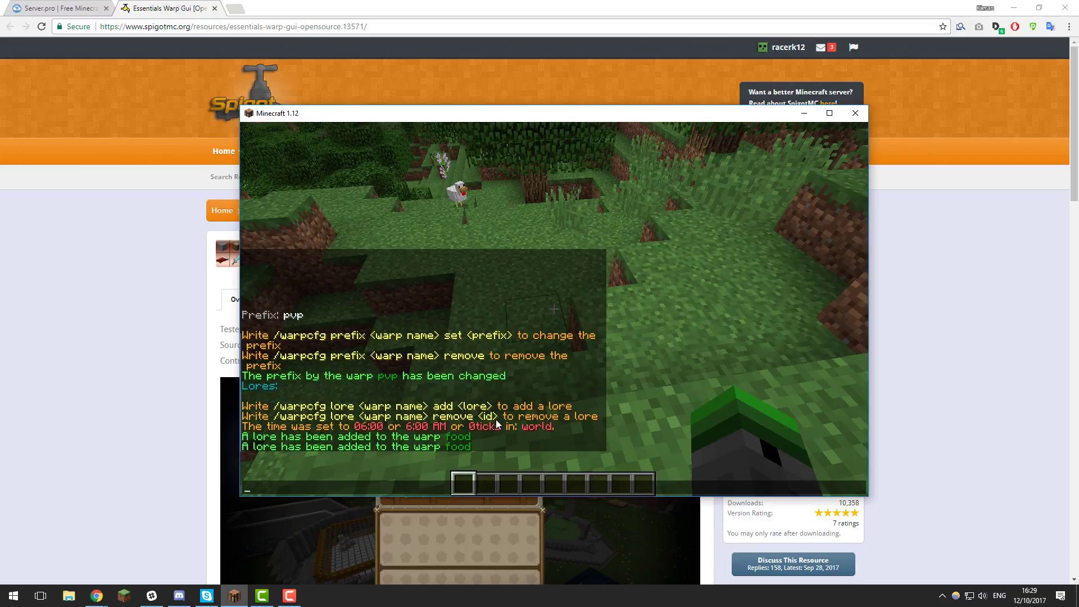
pyautogui.write('/warp')
pyautogui.press('Up')
pyautogui.press('BackSpace')
pyautogui.press('BackSpace')
pyautogui.press('BackSpace')
pyautogui.press('BackSpace')
pyautogui.press('BackSpace')
pyautogui.press('BackSpace')
pyautogui.press('BackSpace')
pyautogui.press('BackSpace')
pyautogui.press('BackSpace')
pyautogui.press('BackSpace')
pyautogui.press('BackSpace')
pyautogui.press('BackSpace')
pyautogui.press('BackSpace')
pyautogui.press('BackSpace')
pyautogui.press('BackSpace')
pyautogui.press('BackSpace')
pyautogui.press('BackSpace')
pyautogui.press('BackSpace')
pyautogui.press('BackSpace')
pyautogui.press('BackSpace')
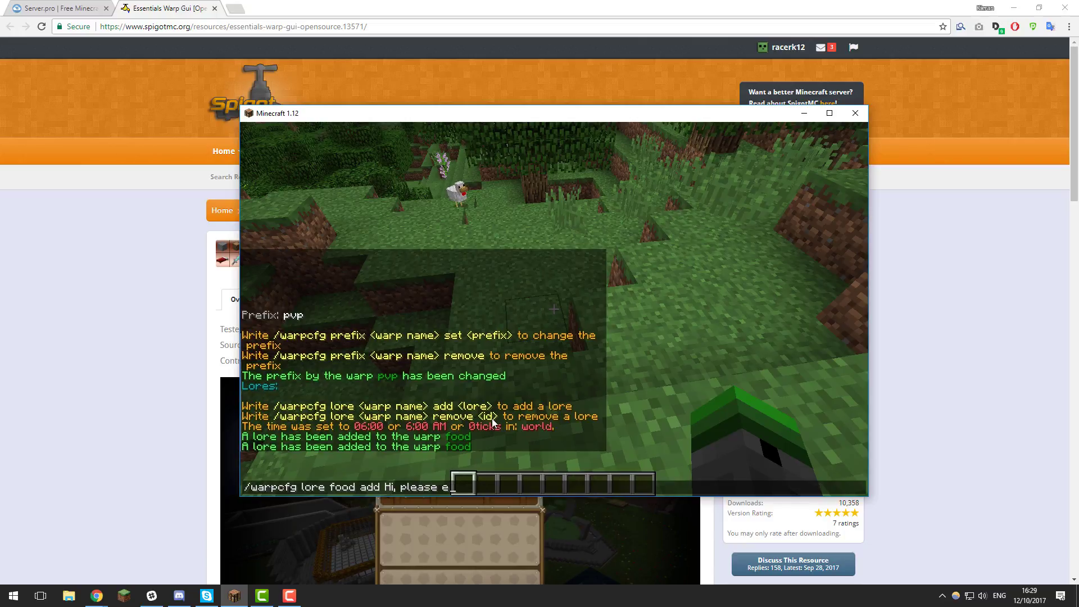
pyautogui.press('BackSpace')
pyautogui.press('BackSpace')
pyautogui.write('remove 0')
pyautogui.press('Return')
# Verify the remaining lore in /warps, close the menu and walk forward.
pyautogui.write('t/warps')
pyautogui.press('Return')
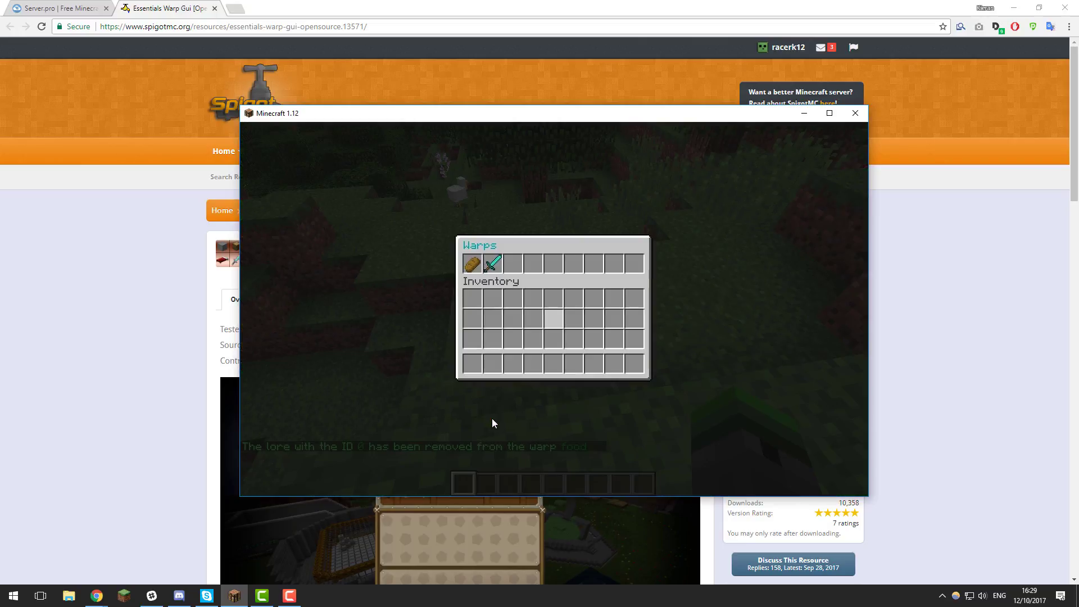
pyautogui.click(472, 264)
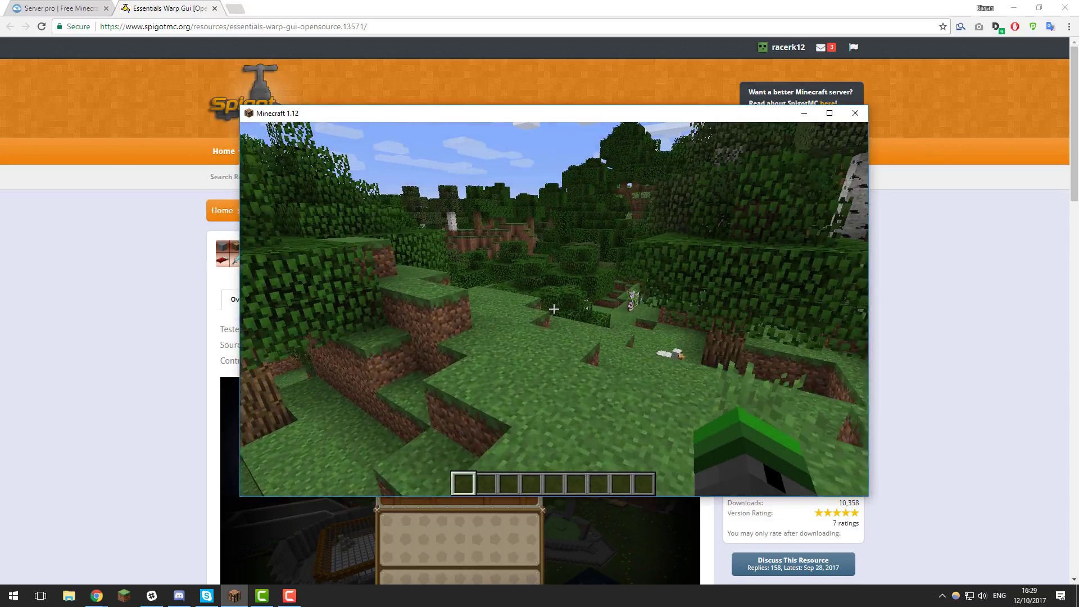
pyautogui.press('w')
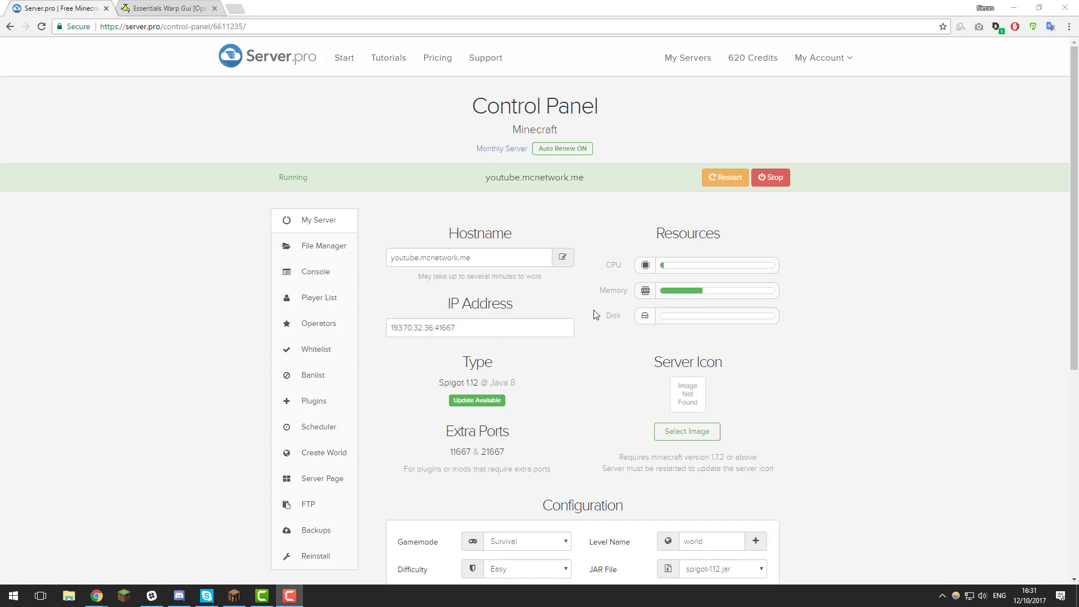
# Browse the file manager to plugins/Essentials_WarpGUI and open config.yml.
pyautogui.click(336, 245)
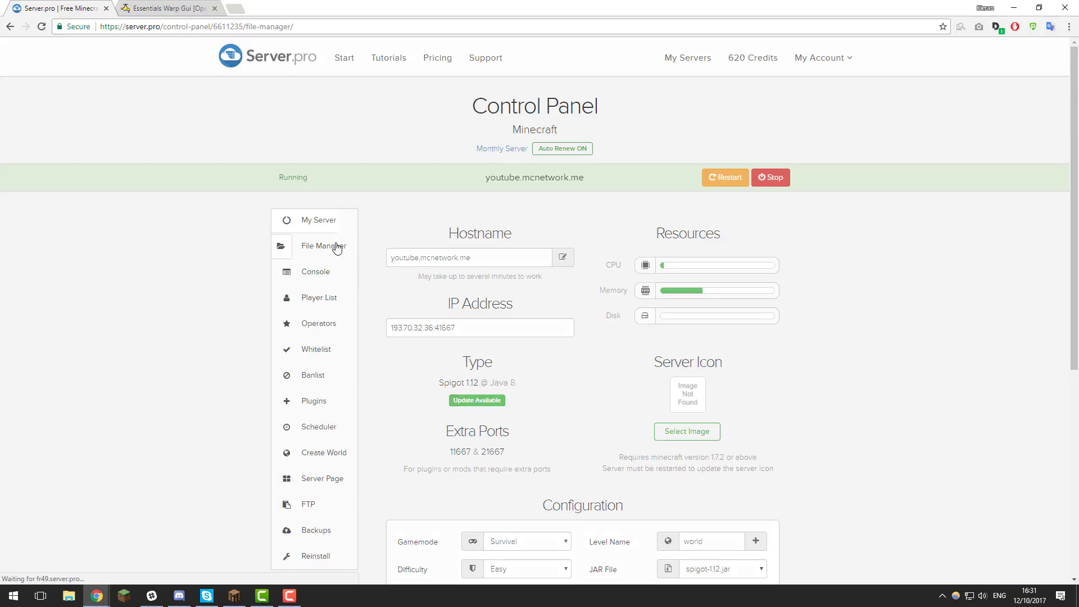
pyautogui.click(400, 309)
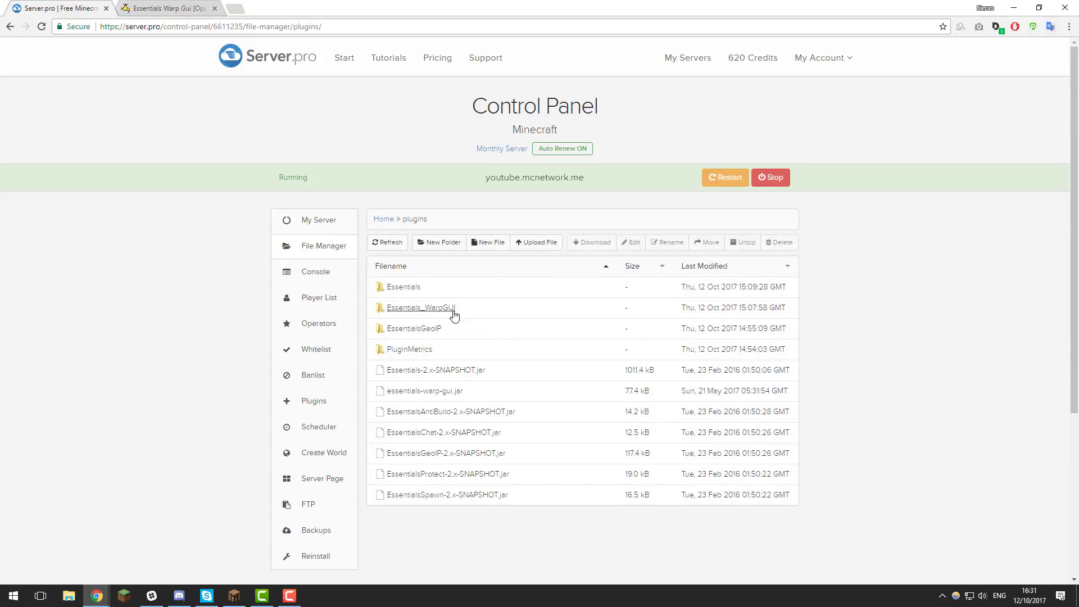
pyautogui.click(450, 317)
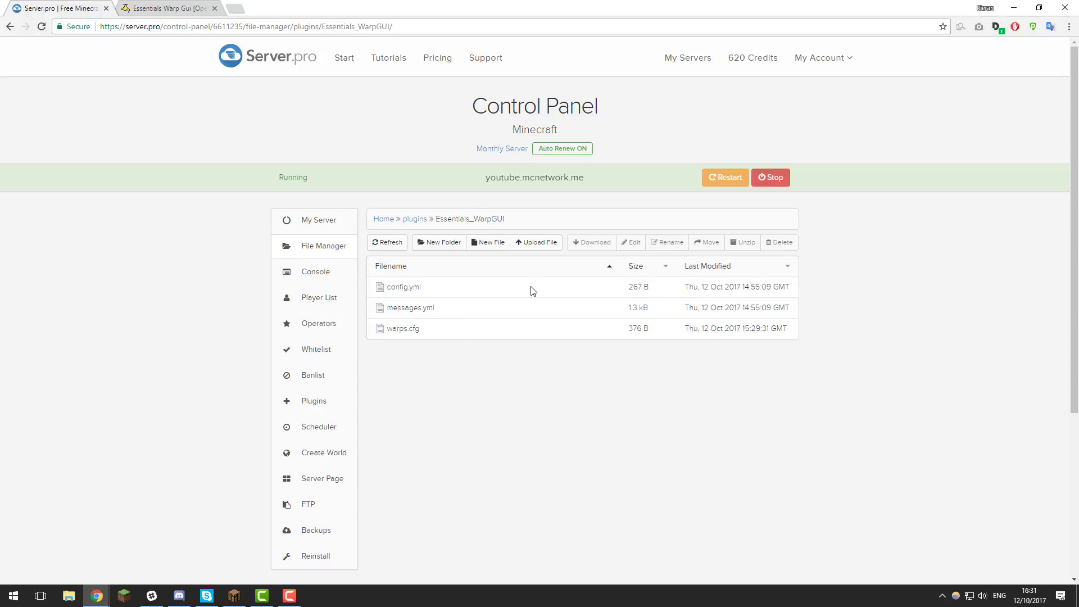
pyautogui.click(413, 294)
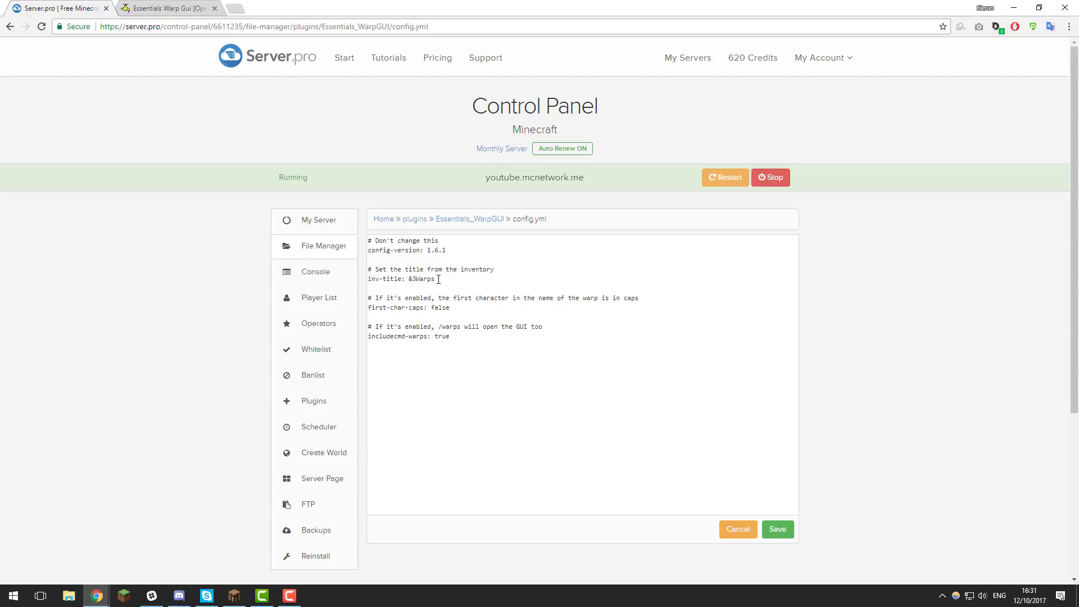
# Change inv-title to '&3Server.pro &4Warps' and first-char-caps to true, then save config.yml.
pyautogui.write('Server.pro &4')
pyautogui.click(457, 307)
pyautogui.doubleClick(437, 309)
pyautogui.write('y')
pyautogui.write('true')
pyautogui.click(455, 336)
pyautogui.click(779, 529)
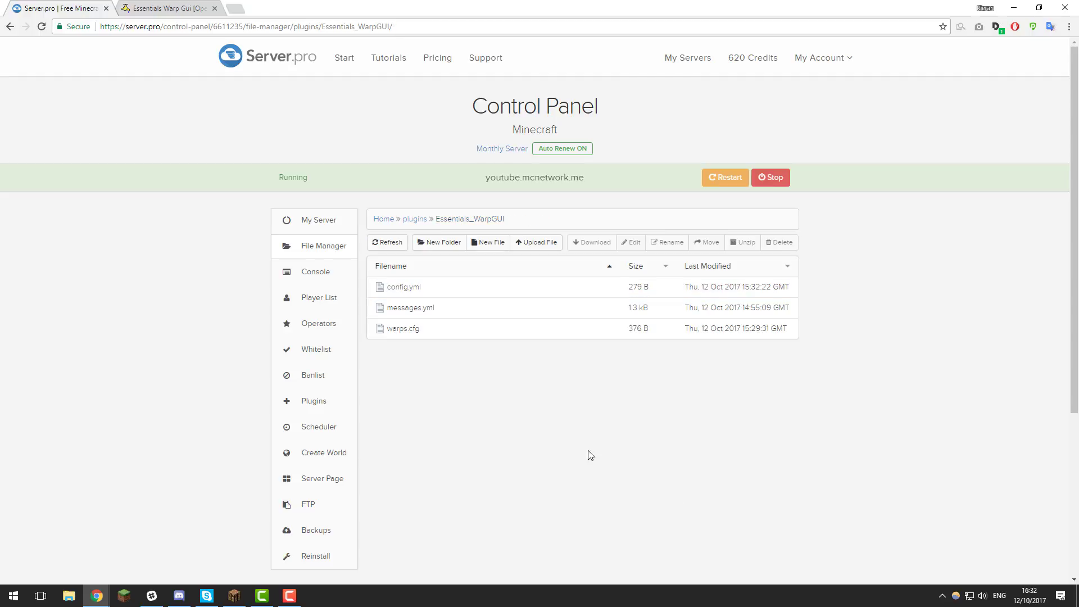
# Re-save messages.yml unchanged and restart the server.
pyautogui.click(432, 313)
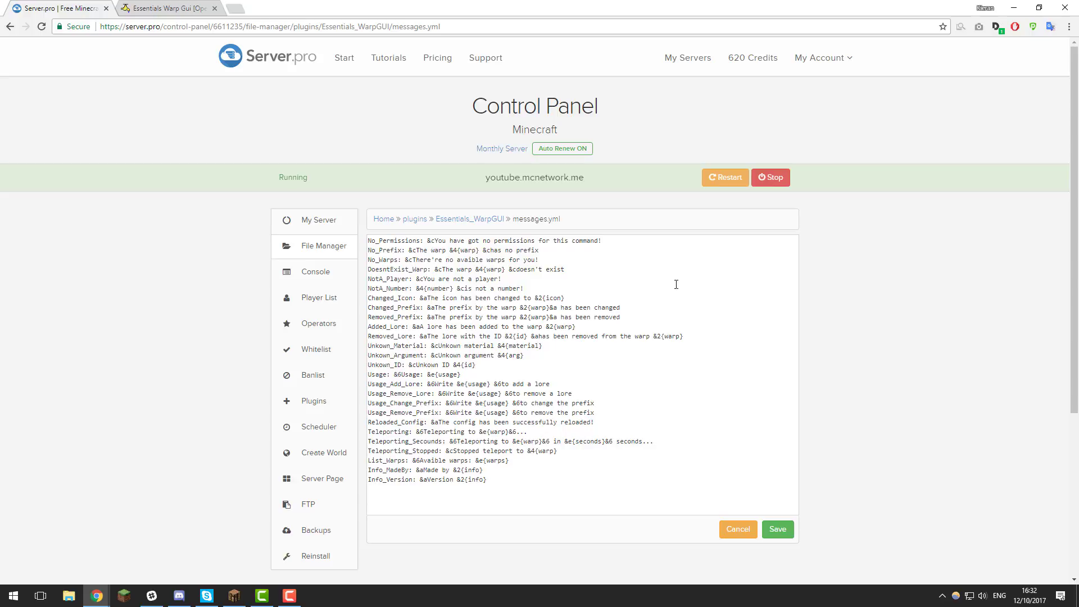
pyautogui.click(781, 531)
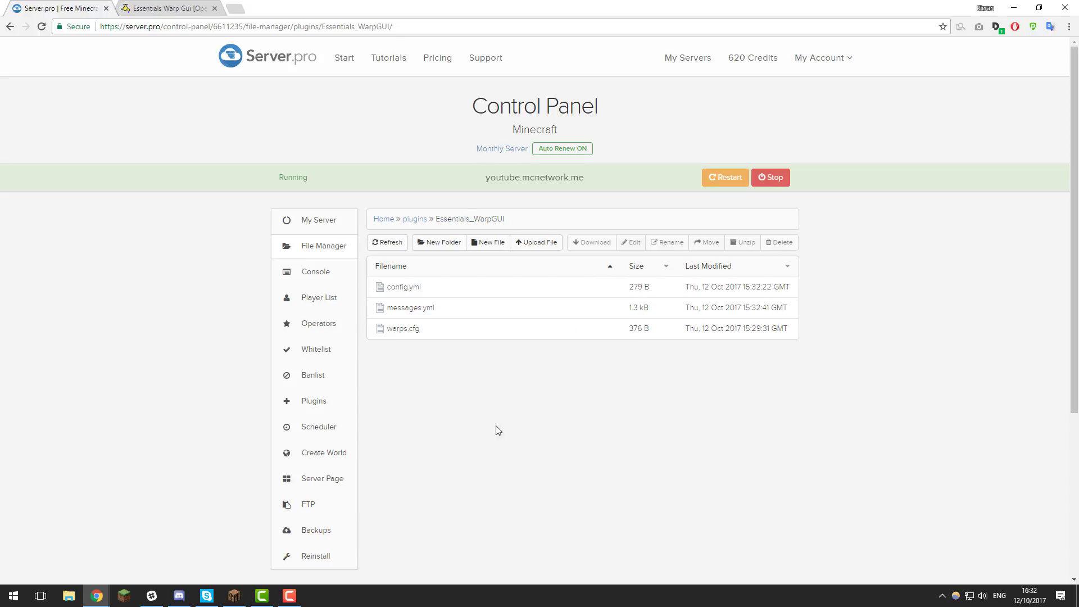
pyautogui.click(727, 178)
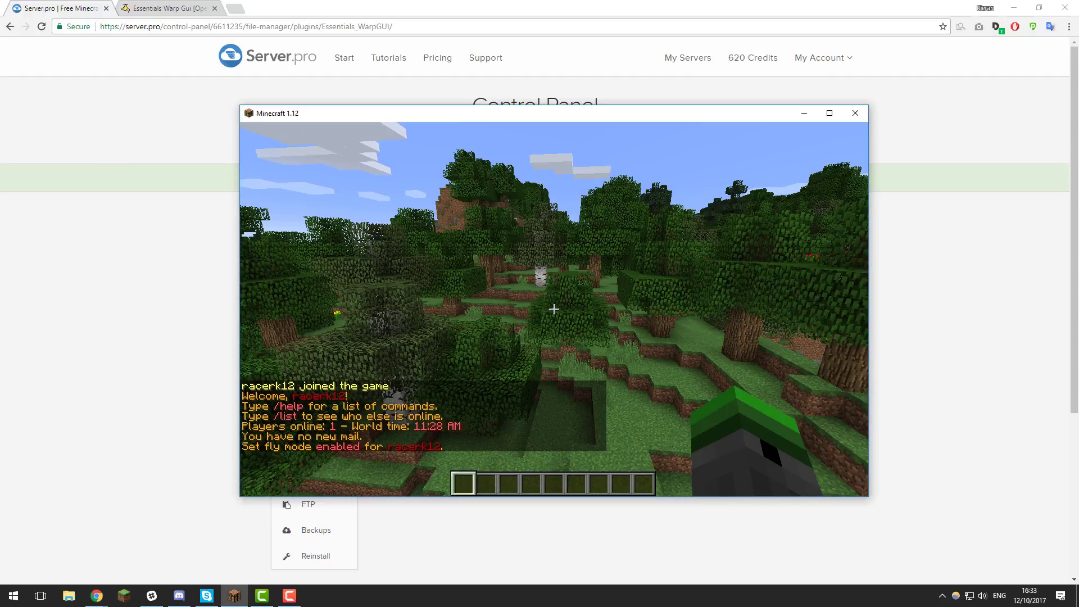
pyautogui.write('/warp')
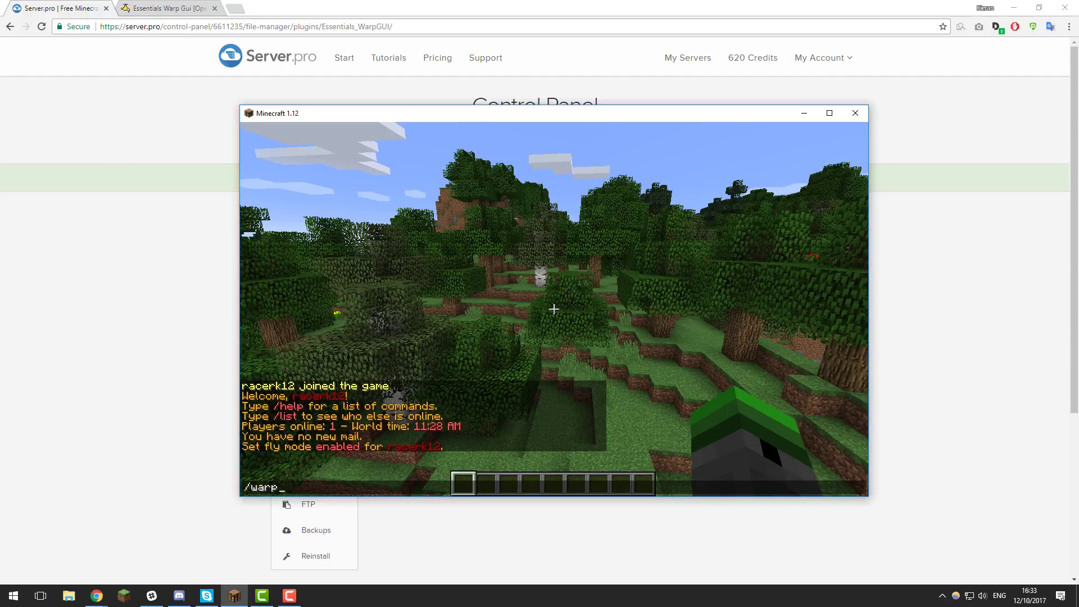
pyautogui.press('Return')
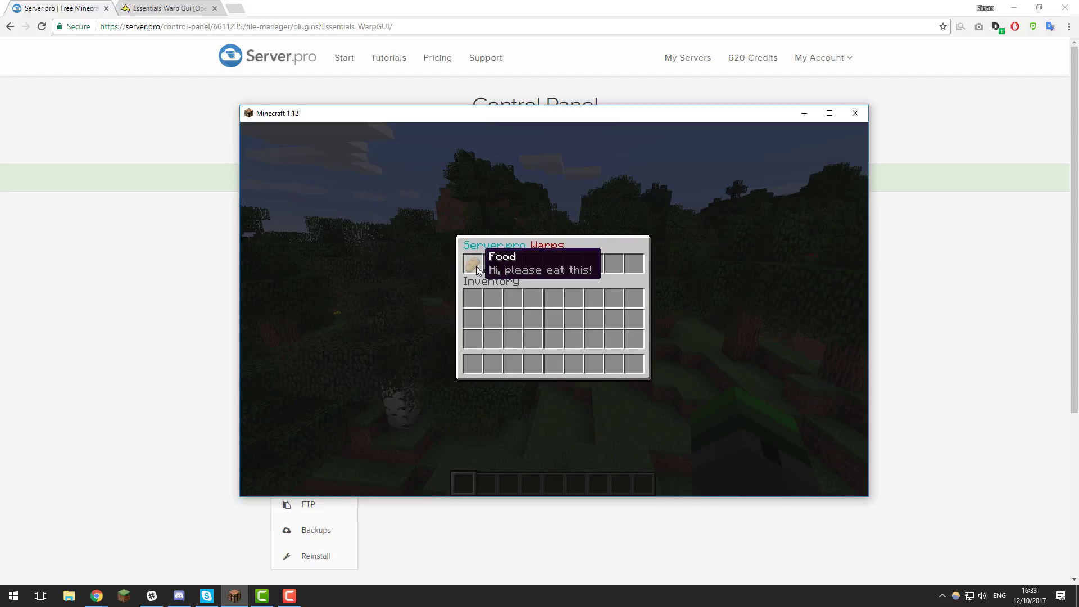
pyautogui.press('Escape')
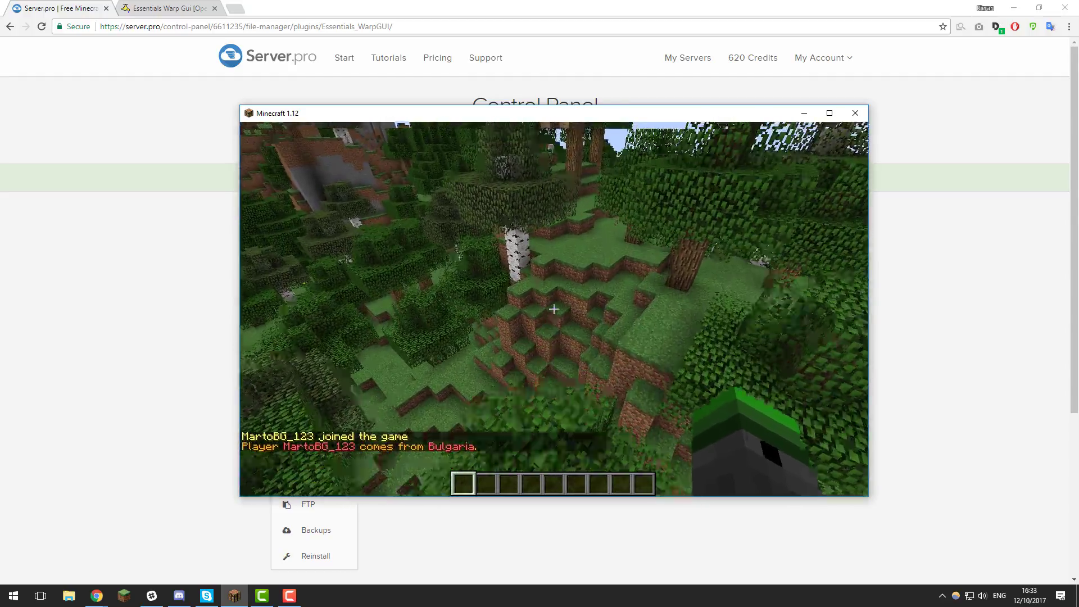
pyautogui.press('Escape')
# Open Server.pro's Support page and the Essentials Warp GUI Discord invite from its SpigotMC page.
pyautogui.click(496, 60)
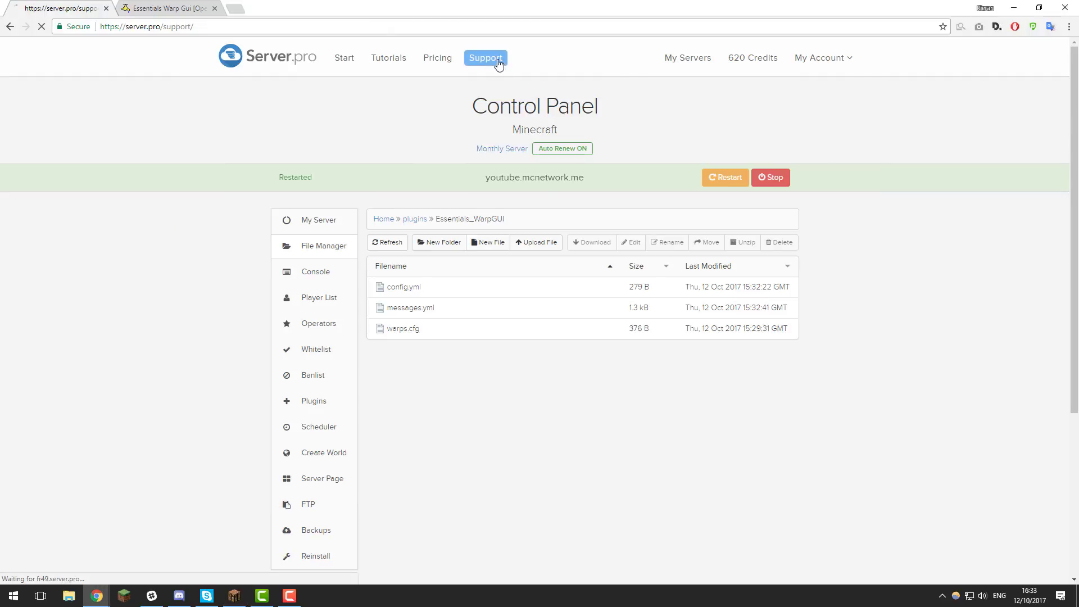
pyautogui.click(173, 5)
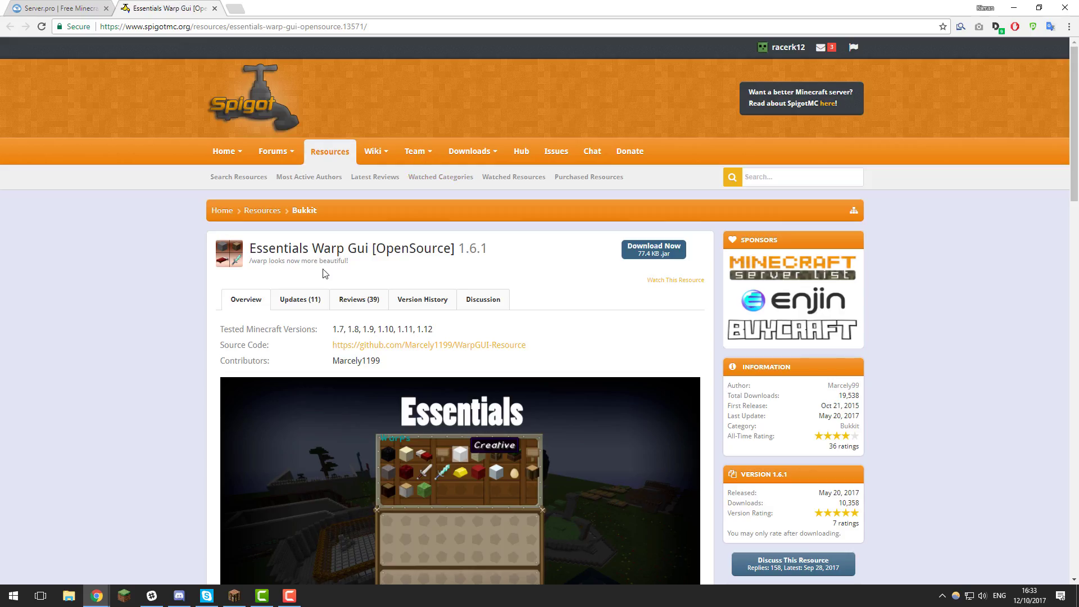
pyautogui.scroll(-10, 349, 265)
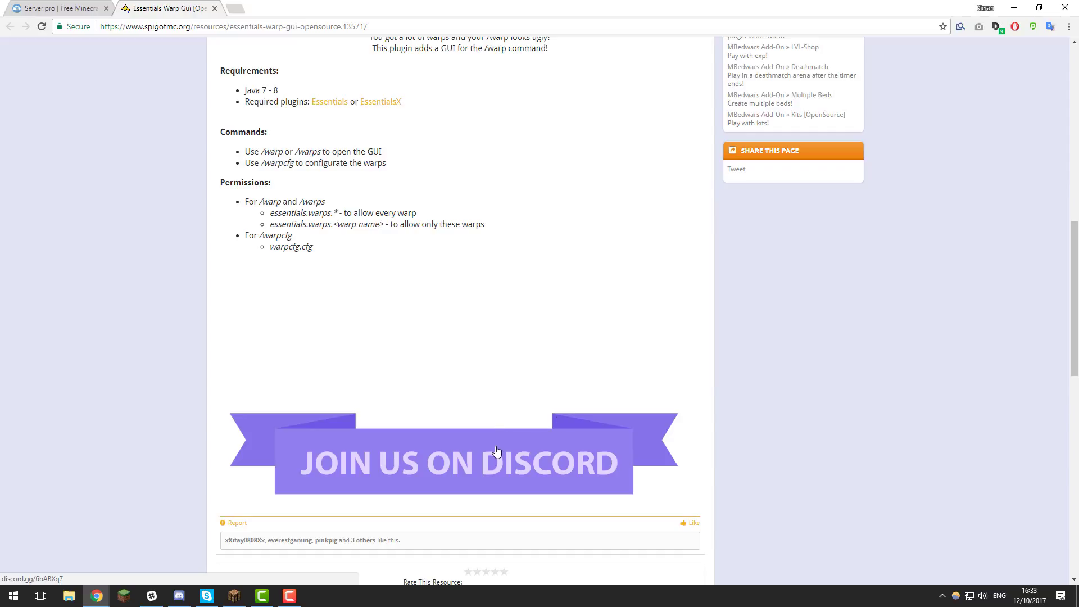
pyautogui.click(497, 454)
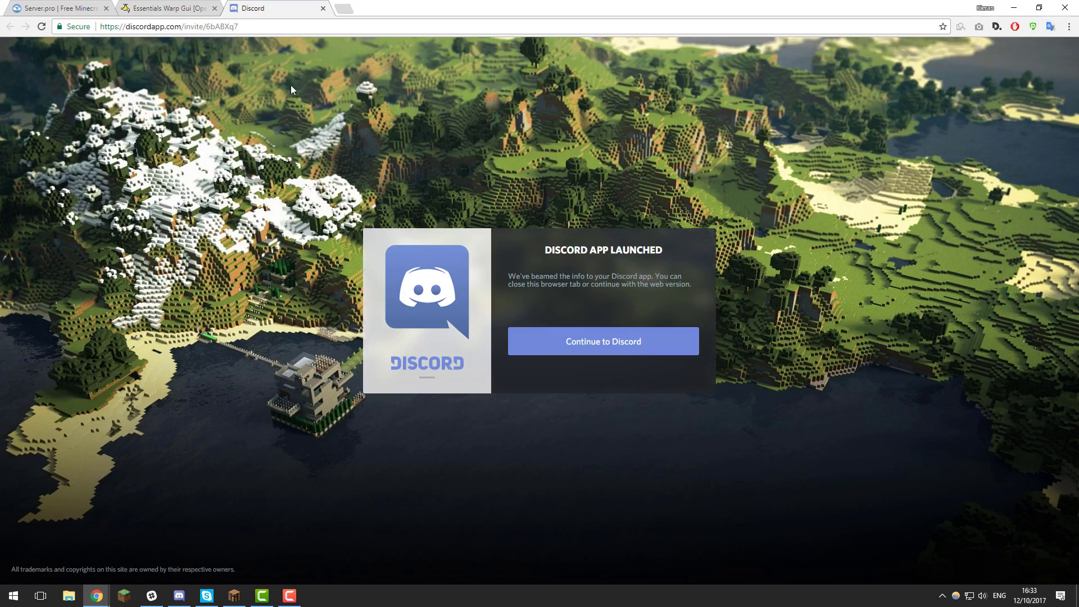
pyautogui.click(197, 9)
pyautogui.click(71, 7)
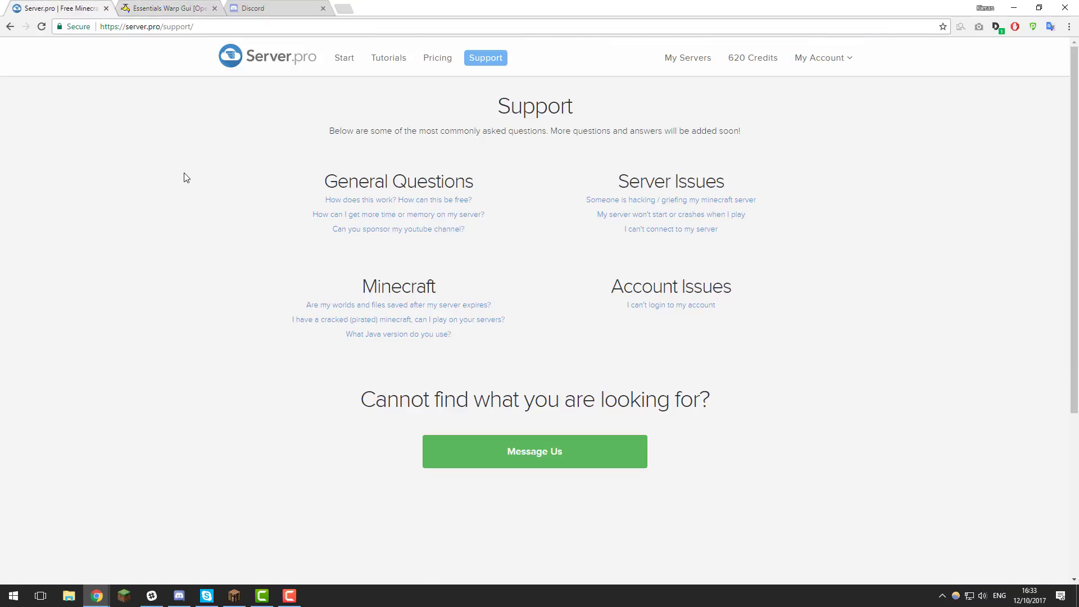